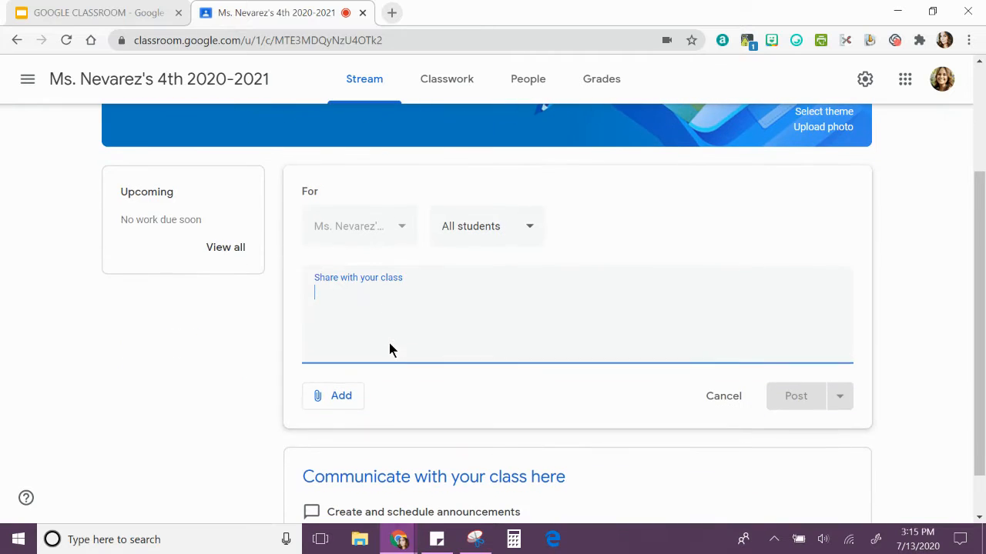
Write the class announcement "Good morning!" followed by "Watch the video and practice your breathing." as a separate paragraph
{"action": "type", "text": "Good mo"}
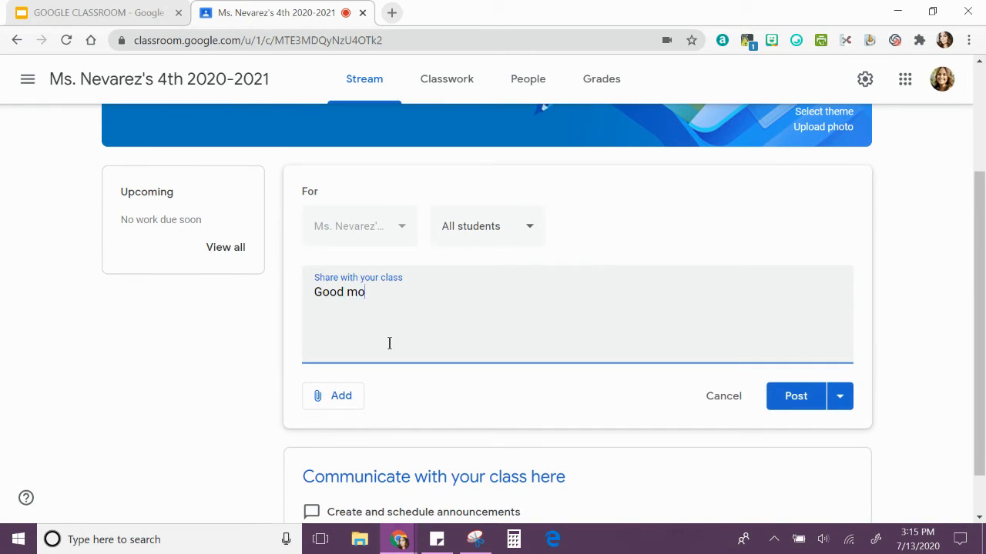
{"action": "type", "text": "rning!"}
{"action": "key", "text": "Return"}
{"action": "type", "text": "Watching"}
{"action": "key", "text": "BackSpace"}
{"action": "key", "text": "BackSpace"}
{"action": "type", "text": "the video and"}
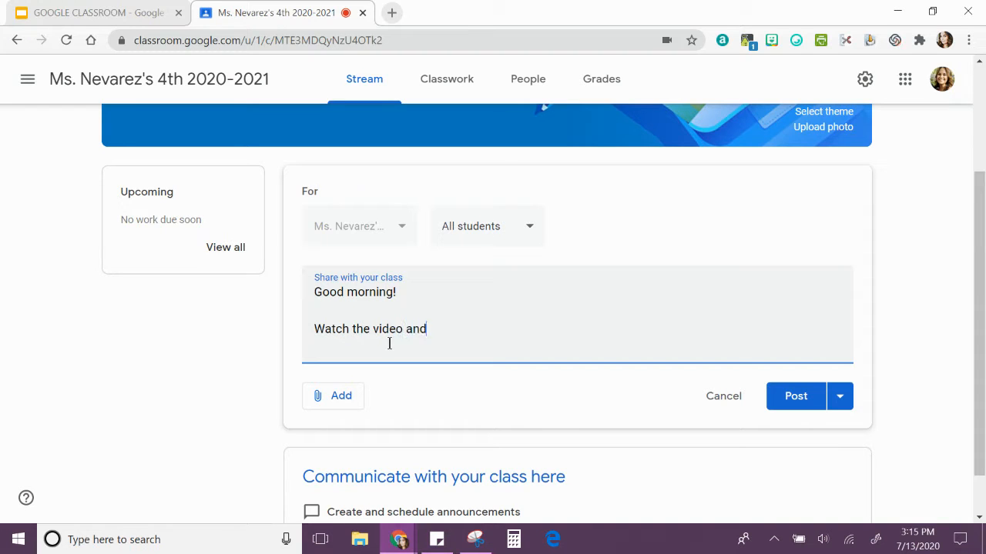
{"action": "type", "text": " practice your breathing."}
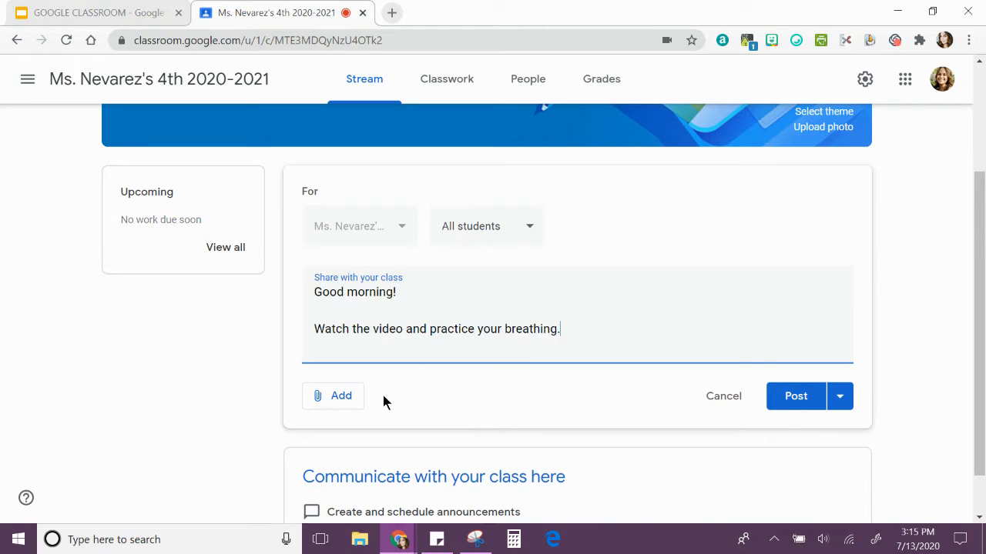
Start attaching a YouTube video to the announcement using the video search
{"action": "left_click", "coordinate": [343, 403]}
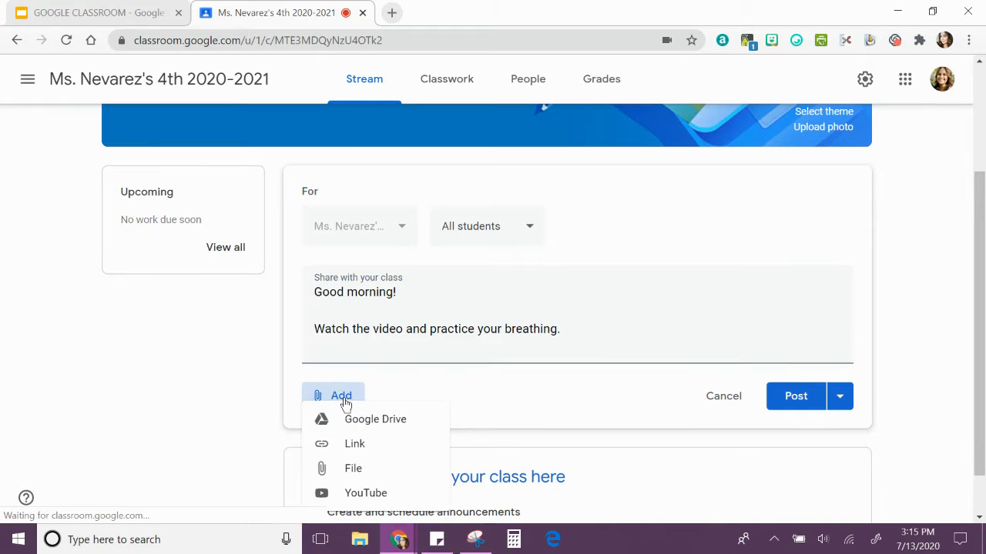
{"action": "left_click", "coordinate": [370, 493]}
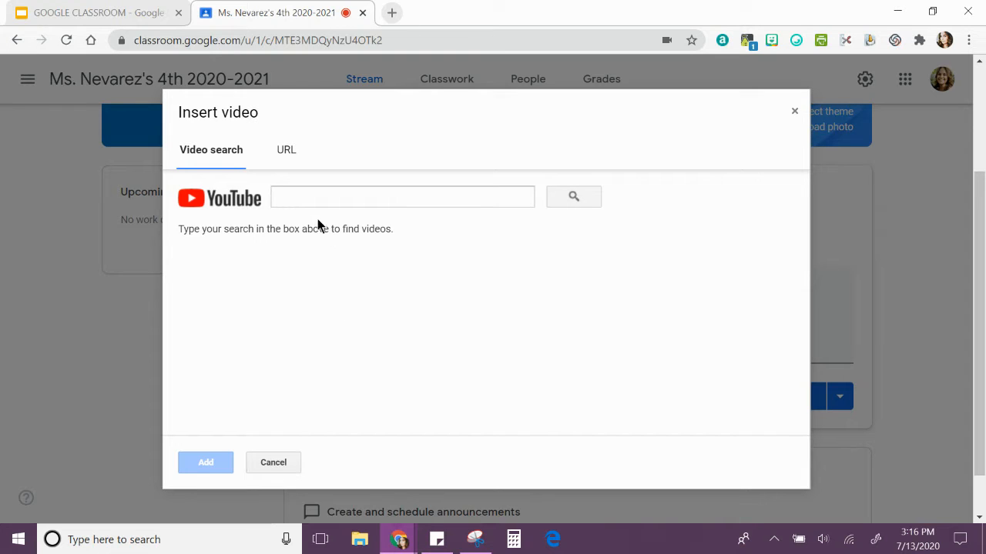
{"action": "left_click", "coordinate": [298, 199]}
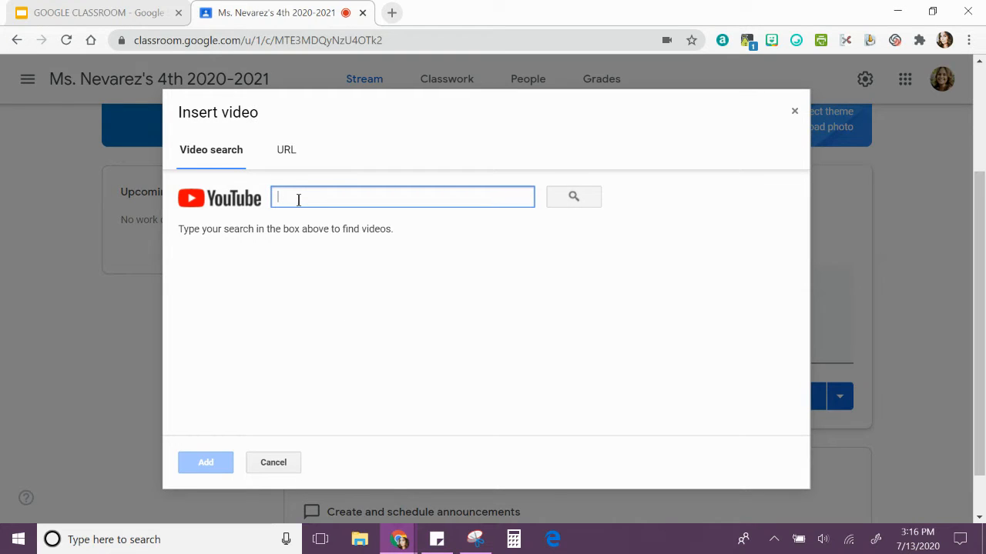
{"action": "left_click", "coordinate": [288, 151]}
{"action": "right_click", "coordinate": [340, 190]}
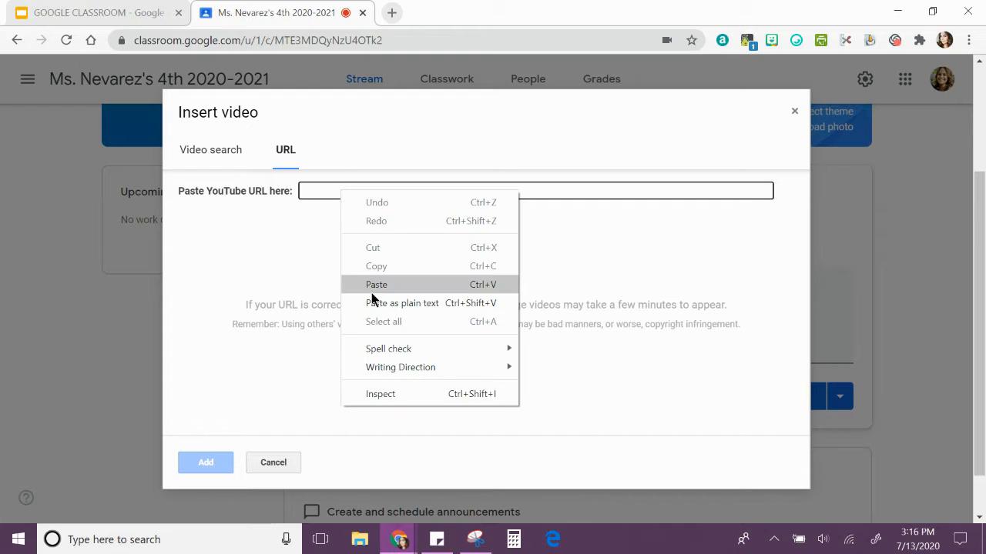
{"action": "left_click", "coordinate": [237, 288]}
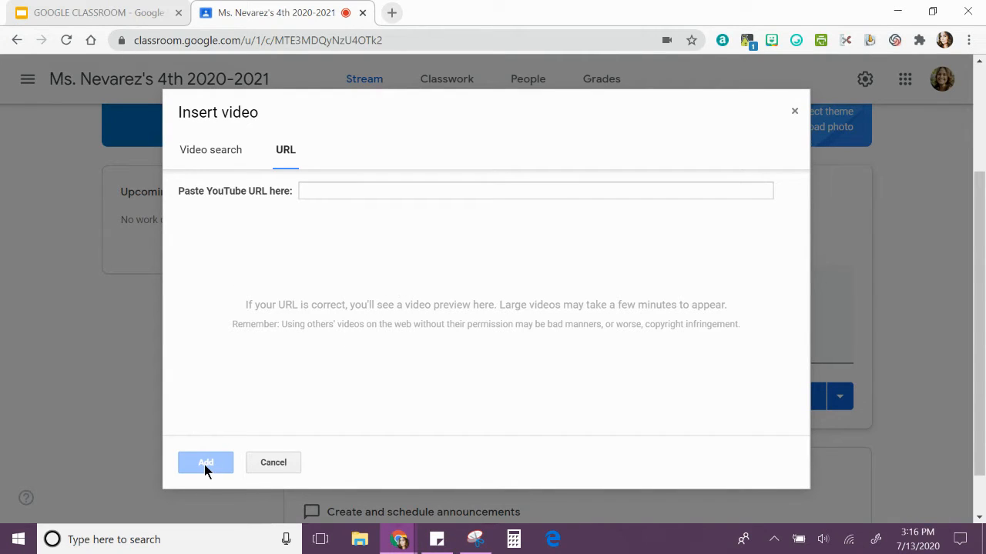
{"action": "left_click", "coordinate": [198, 152]}
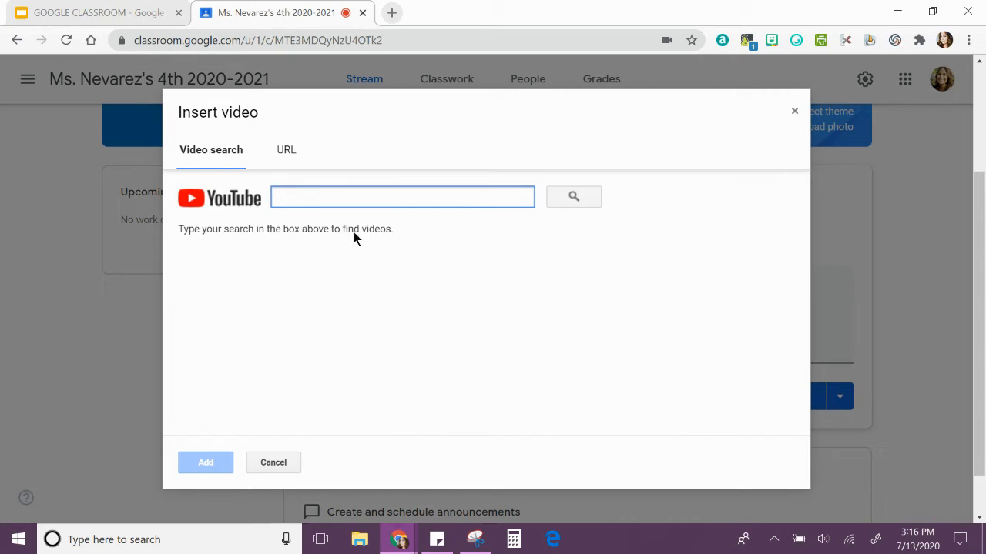
Search YouTube for "gonoodle breathing" and attach the "Rainbow Breath - Flow | GoNoodle" video to the announcement
{"action": "type", "text": "go"}
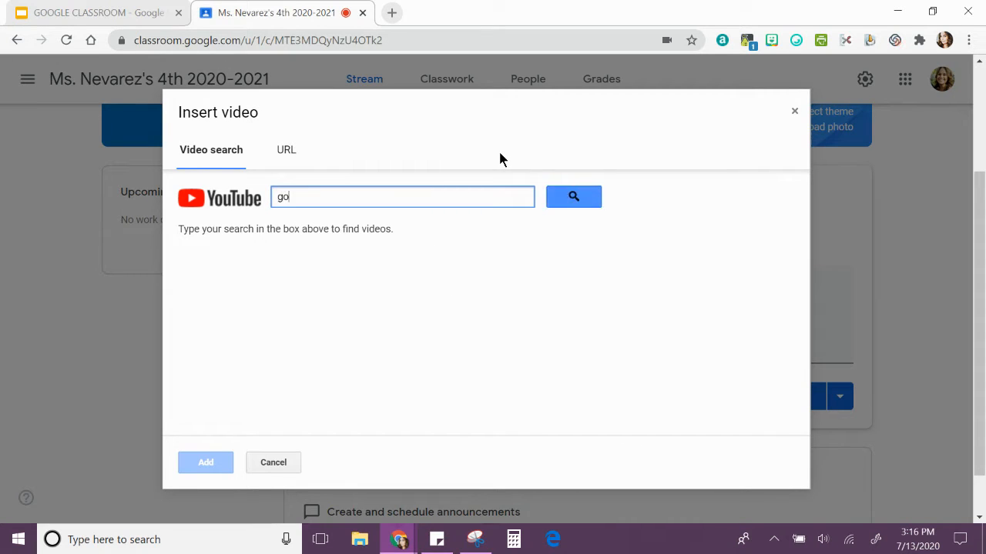
{"action": "type", "text": "noodle breathing"}
{"action": "key", "text": "Return"}
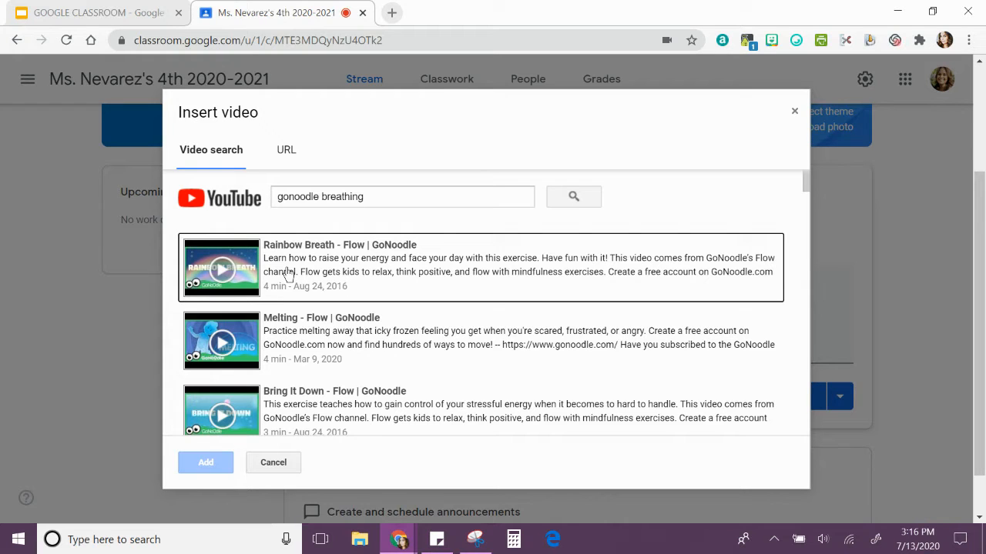
{"action": "left_click", "coordinate": [287, 273]}
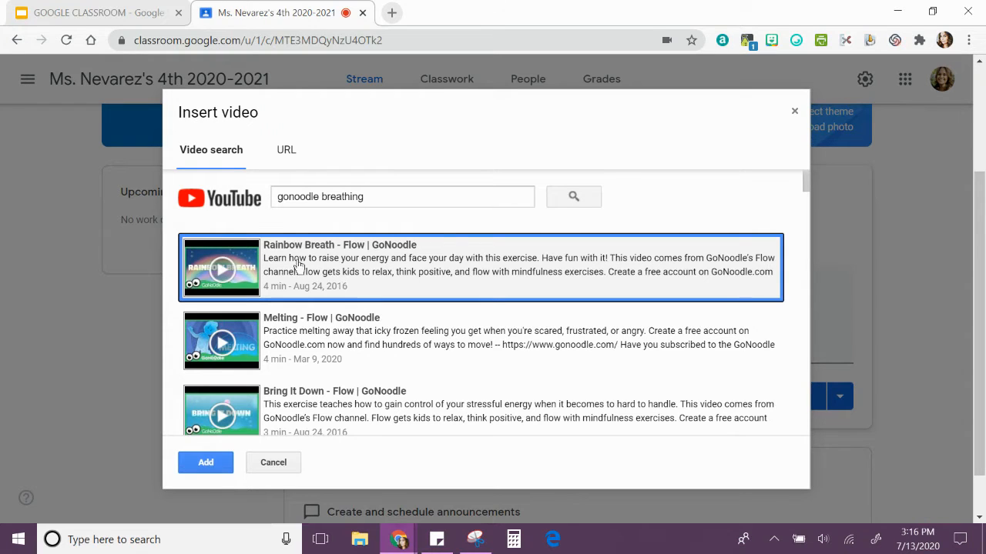
{"action": "left_click", "coordinate": [205, 464]}
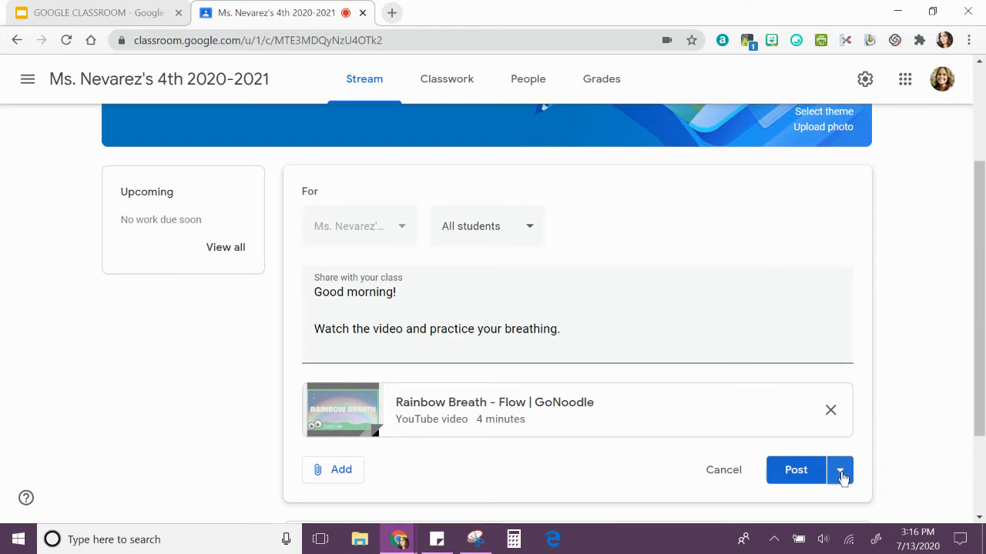
Look at the scheduling and draft options, and post the announcement to all students immediately
{"action": "left_click_drag", "start_coordinate": [978, 334], "coordinate": [977, 345]}
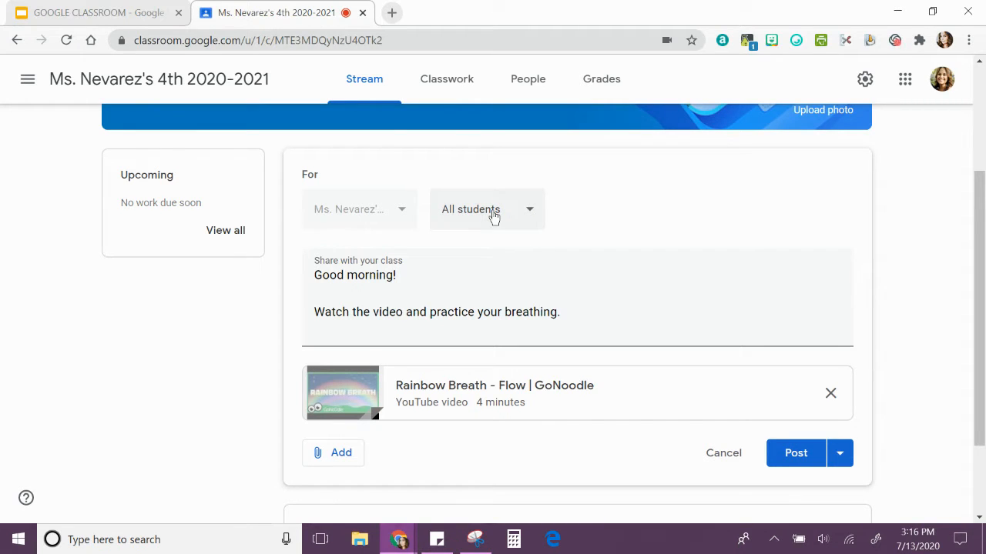
{"action": "left_click", "coordinate": [840, 465]}
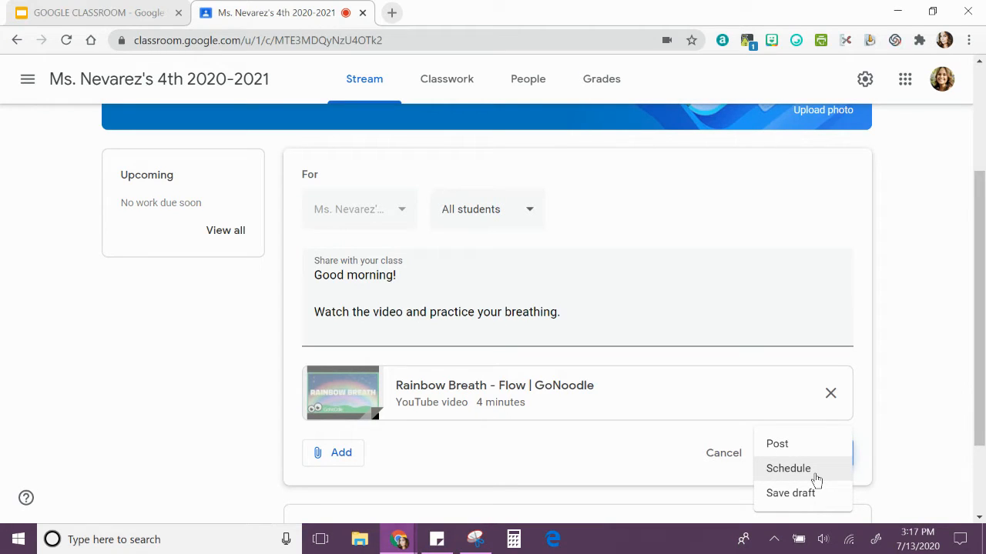
{"action": "left_click", "coordinate": [901, 425]}
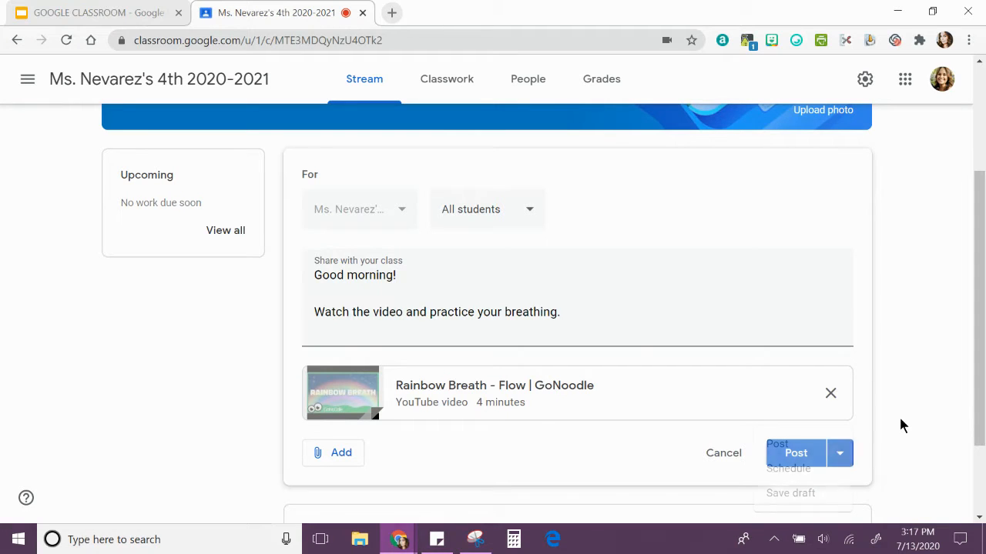
{"action": "left_click", "coordinate": [794, 455]}
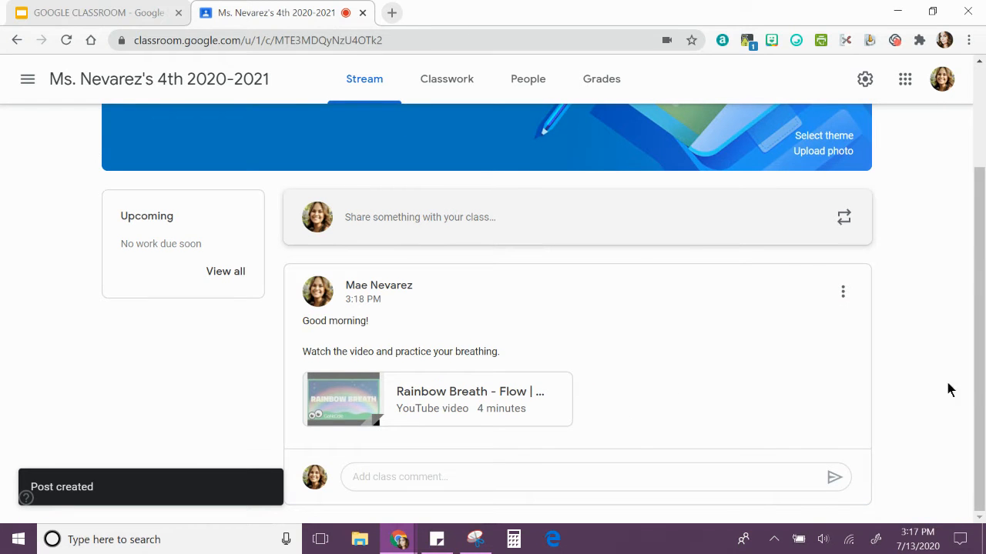
Go to the class's Classwork page and start creating a new topic
{"action": "scroll", "coordinate": [934, 386], "scroll_direction": "up", "scroll_amount": 3}
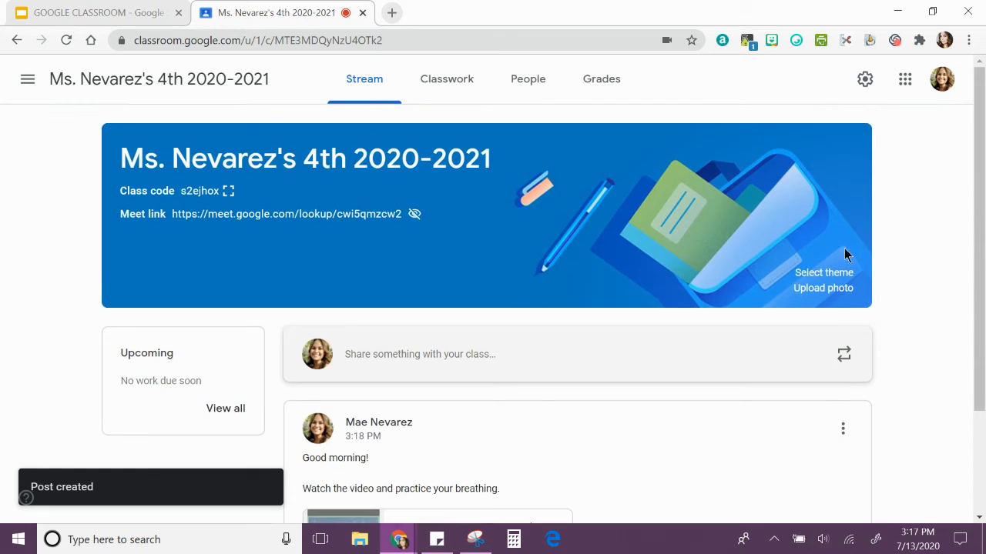
{"action": "left_click", "coordinate": [429, 89]}
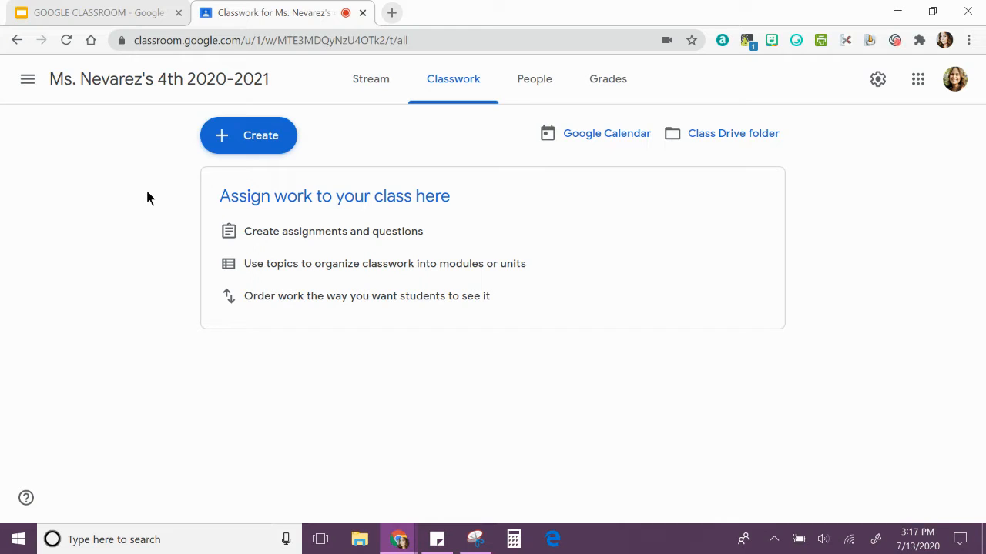
{"action": "left_click", "coordinate": [246, 139]}
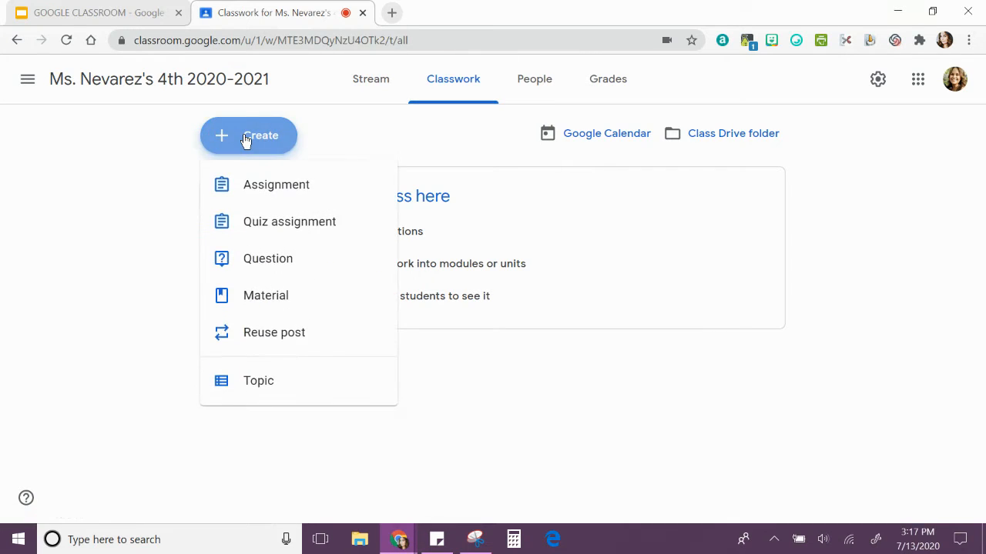
{"action": "left_click", "coordinate": [260, 382]}
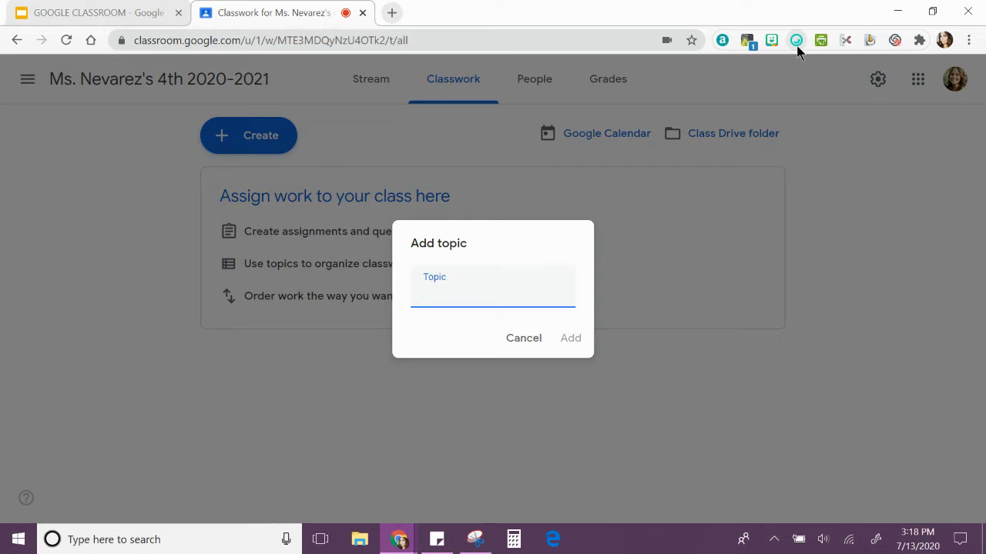
Copy the dog face emoji from the Animals & Nature set in JoyPixels and paste it into the topic name
{"action": "left_click", "coordinate": [796, 46]}
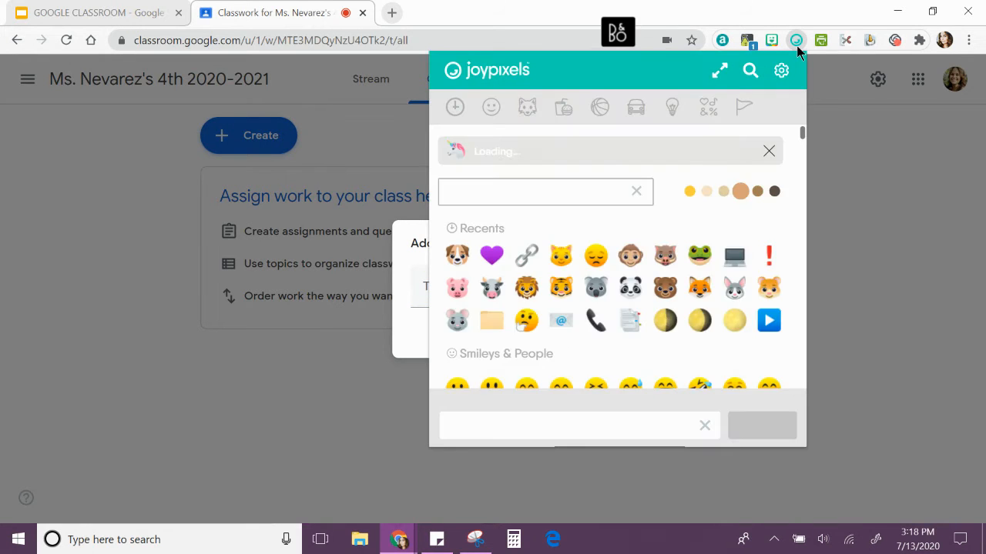
{"action": "left_click", "coordinate": [526, 111]}
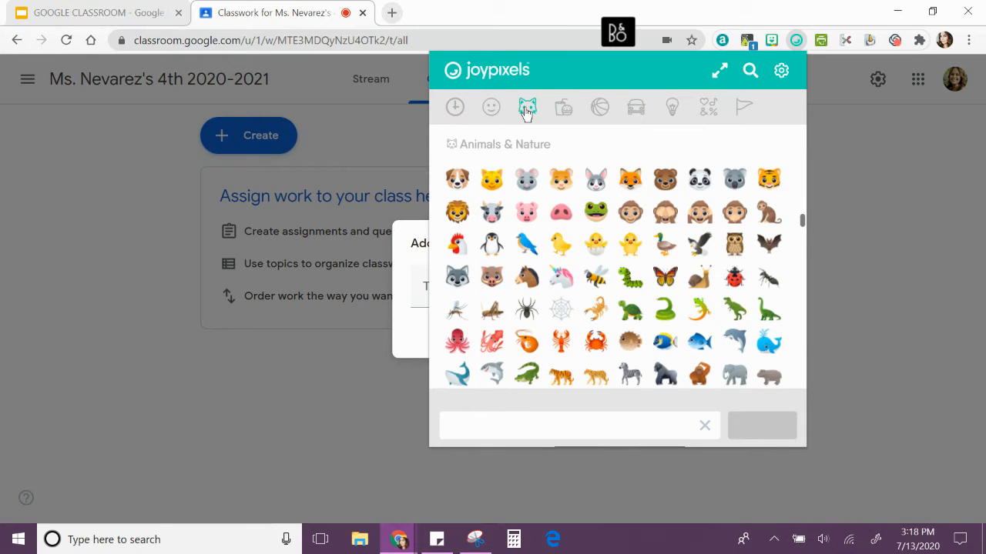
{"action": "scroll", "coordinate": [620, 265], "scroll_direction": "down", "scroll_amount": 2}
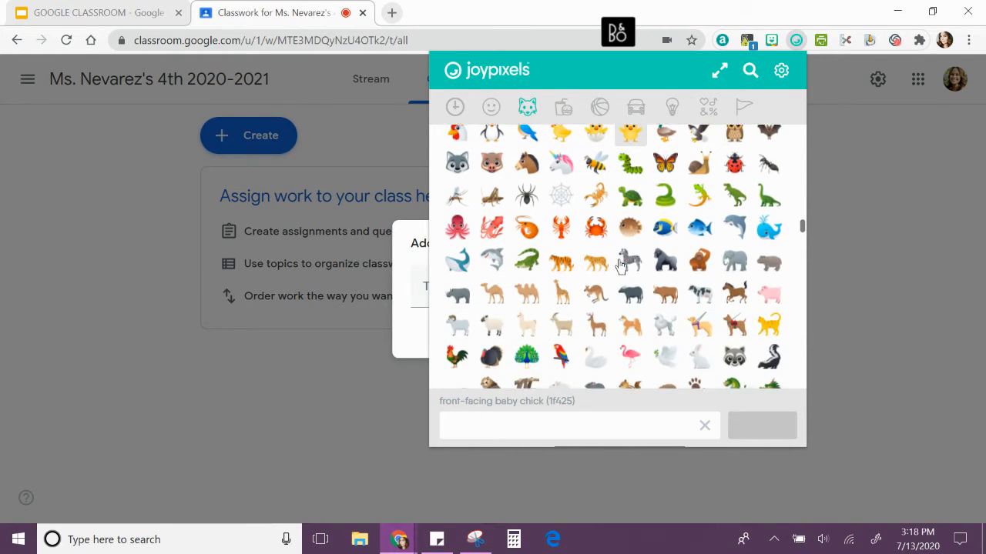
{"action": "scroll", "coordinate": [621, 265], "scroll_direction": "up", "scroll_amount": 1}
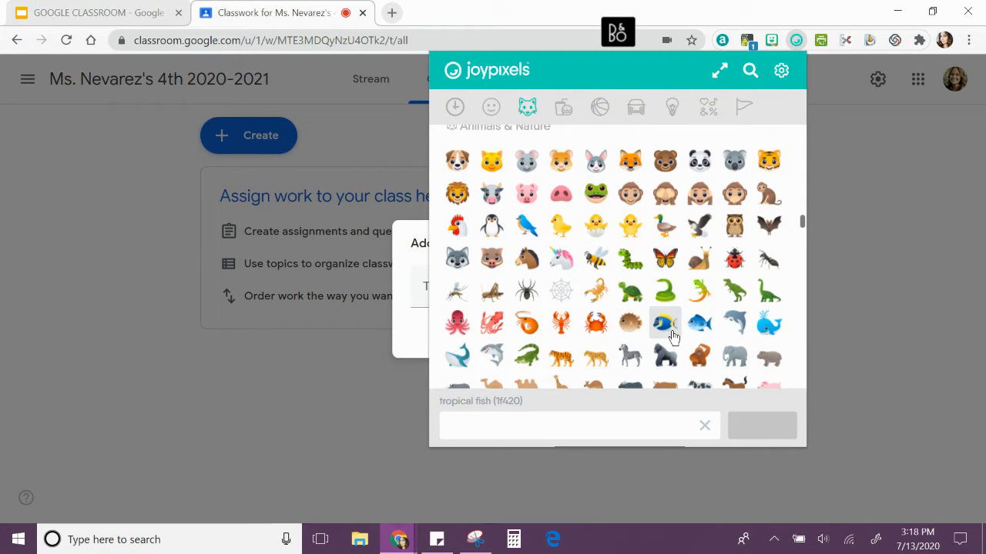
{"action": "scroll", "coordinate": [672, 337], "scroll_direction": "down", "scroll_amount": 2}
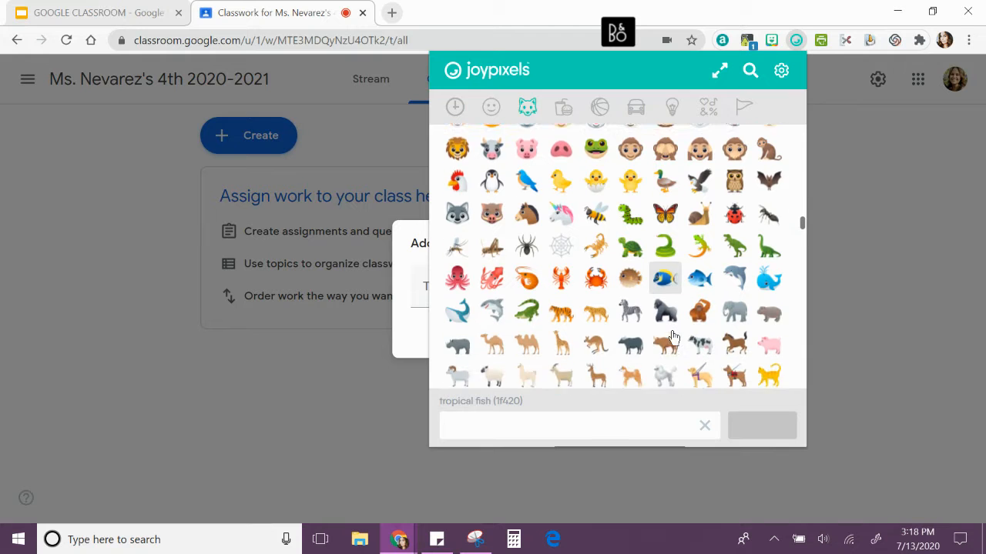
{"action": "scroll", "coordinate": [672, 336], "scroll_direction": "up", "scroll_amount": 3}
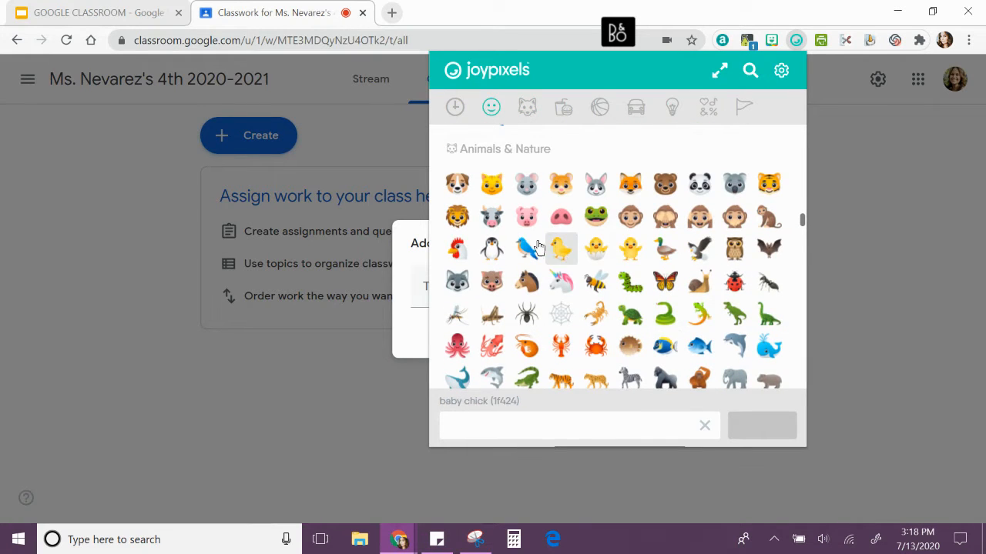
{"action": "left_click", "coordinate": [457, 182]}
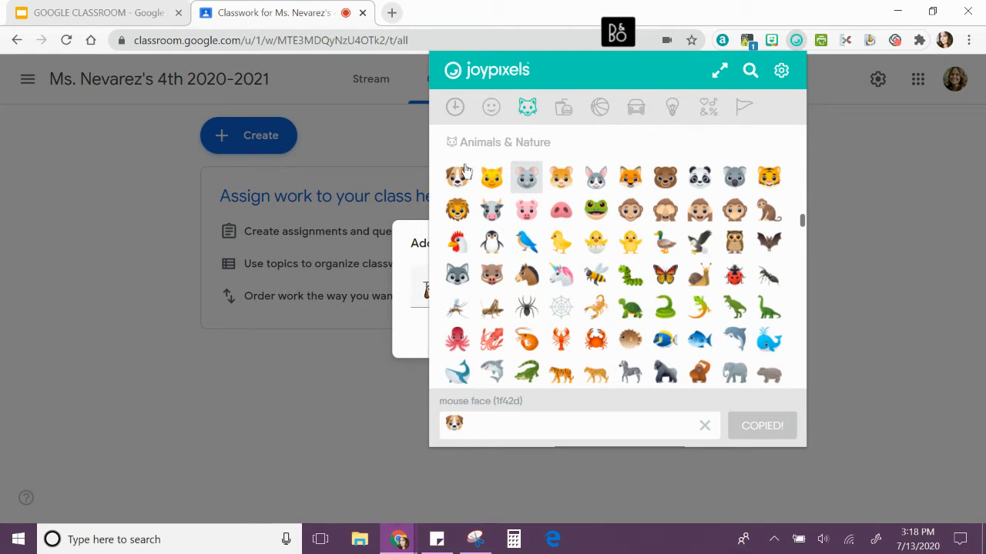
{"action": "left_click", "coordinate": [423, 293]}
{"action": "type", "text": "🐶"}
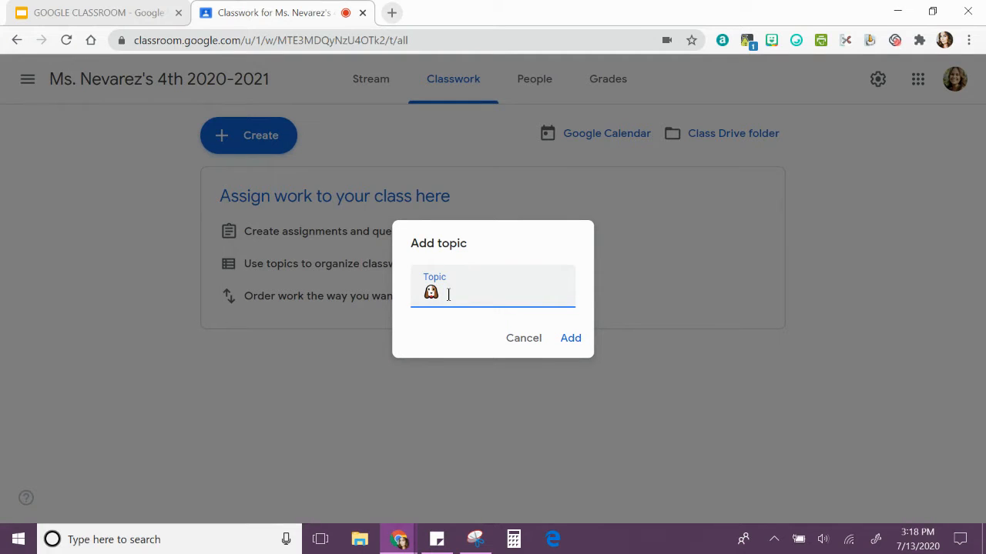
Complete the topic name with "WEEK OF 7/13-7/17" after the emoji and add the topic
{"action": "type", "text": "WEEK OF 7/13-"}
{"action": "type", "text": "7/17"}
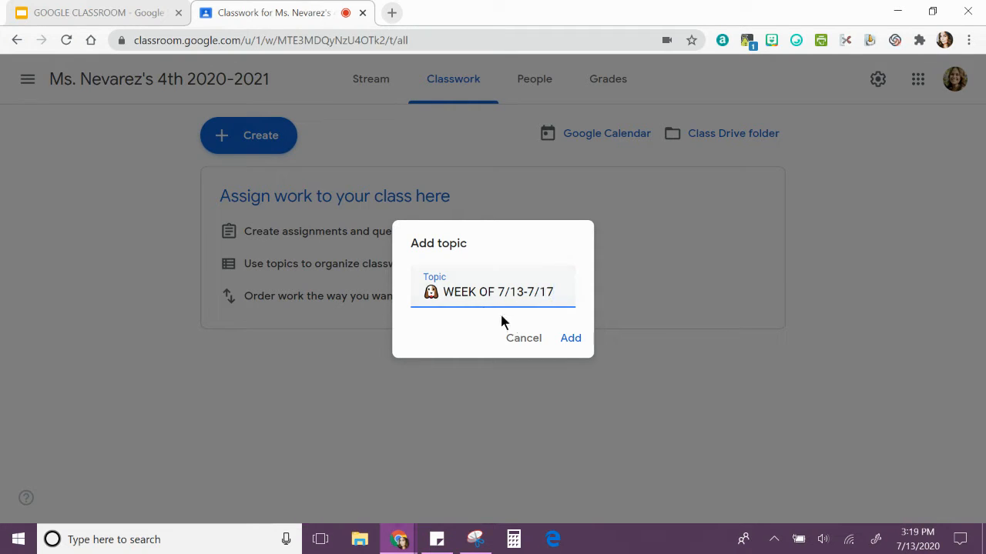
{"action": "left_click", "coordinate": [571, 340]}
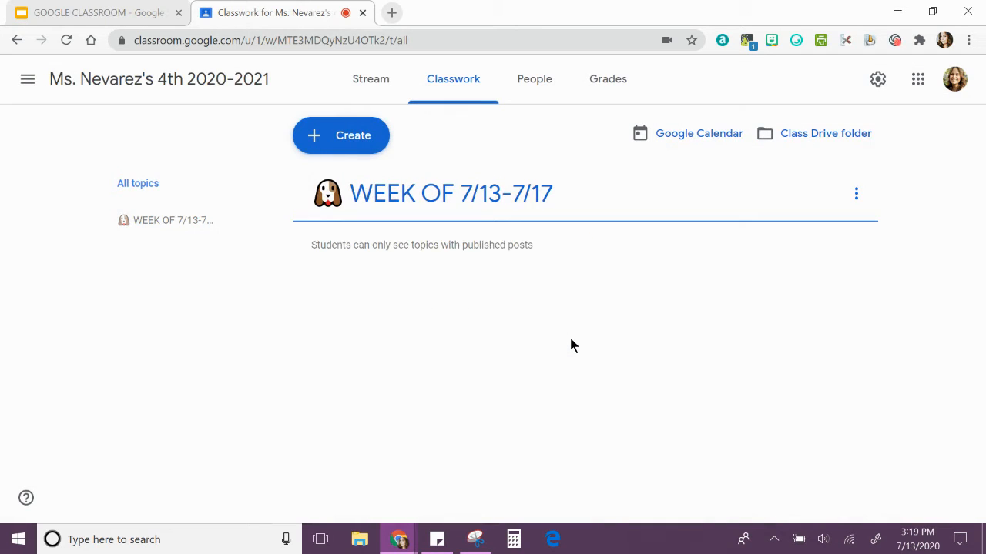
Start another classwork topic and insert the cat face emoji from JoyPixels' Animals & Nature set into its name
{"action": "left_click", "coordinate": [352, 141]}
{"action": "left_click", "coordinate": [355, 391]}
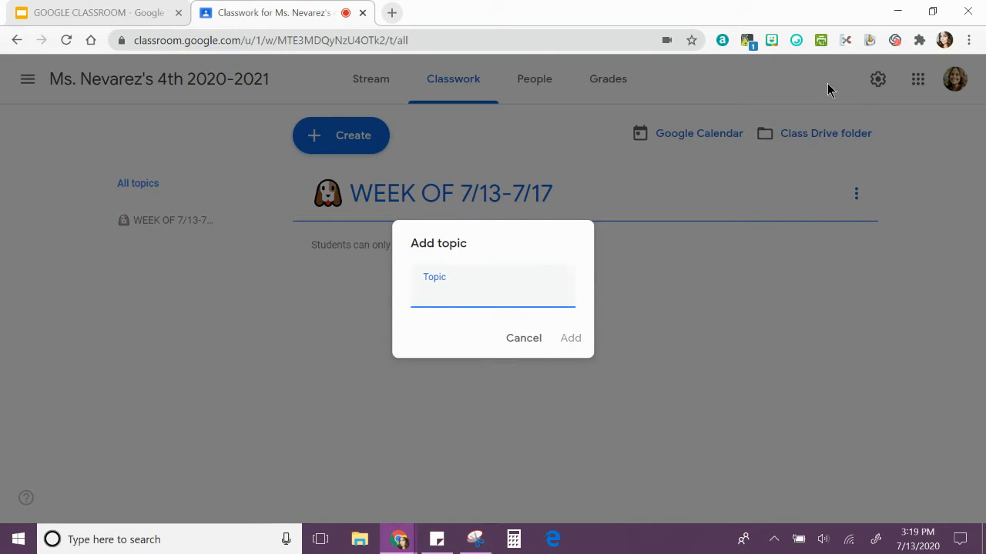
{"action": "left_click", "coordinate": [797, 42]}
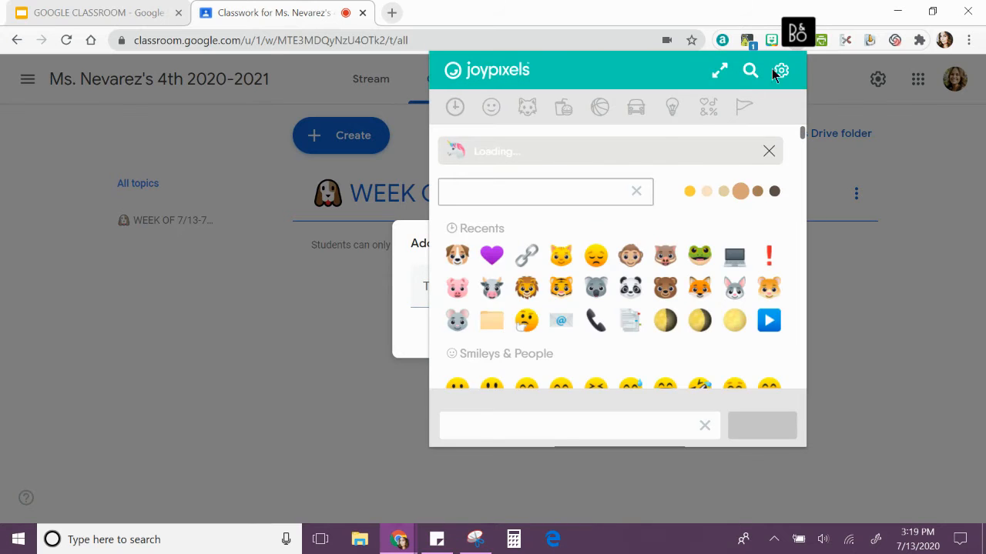
{"action": "scroll", "coordinate": [518, 285], "scroll_direction": "down", "scroll_amount": 10}
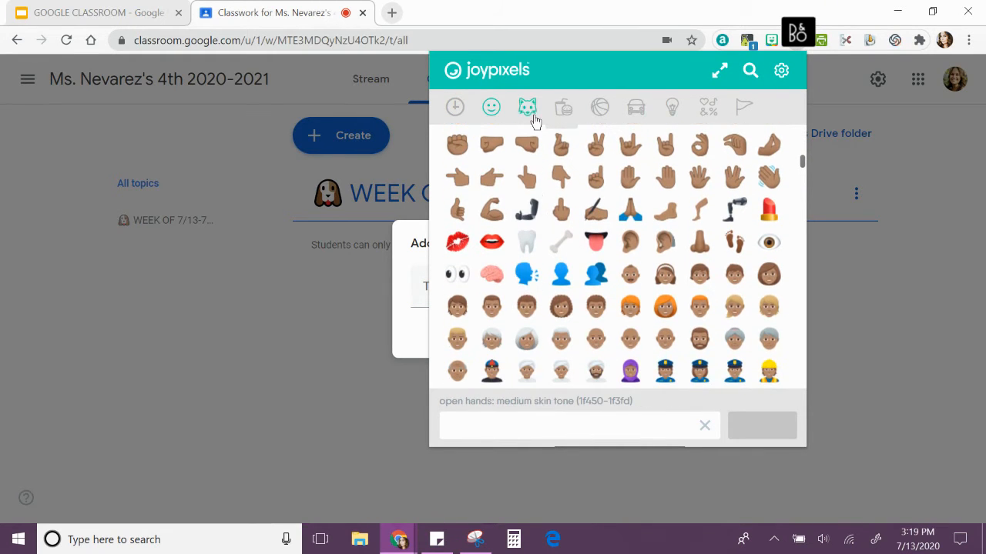
{"action": "left_click", "coordinate": [527, 107]}
{"action": "left_click", "coordinate": [492, 187]}
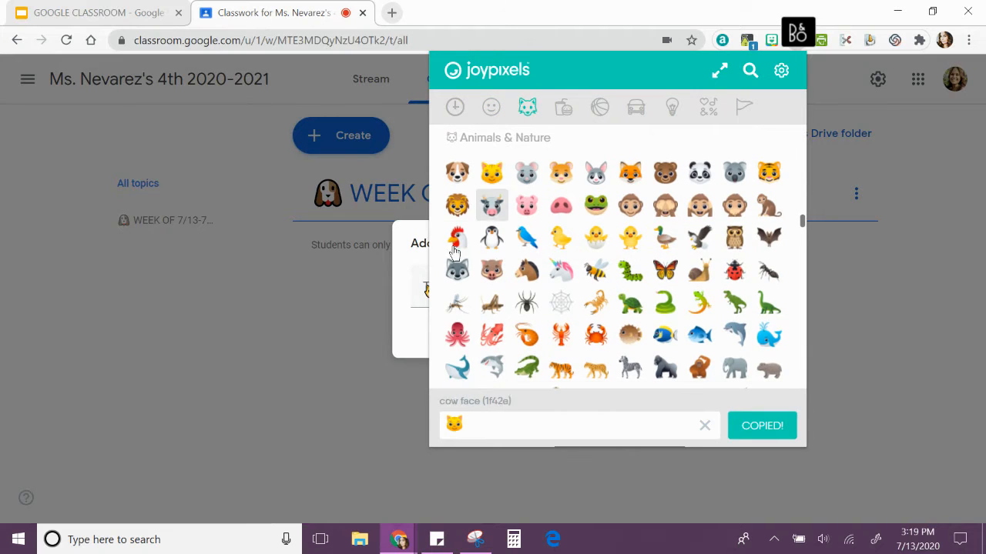
{"action": "left_click", "coordinate": [420, 296]}
Complete the topic name with "WEEK OF 7/20-7/24", checking the week's dates in the system calendar, and add the topic
{"action": "type", "text": "WEE"}
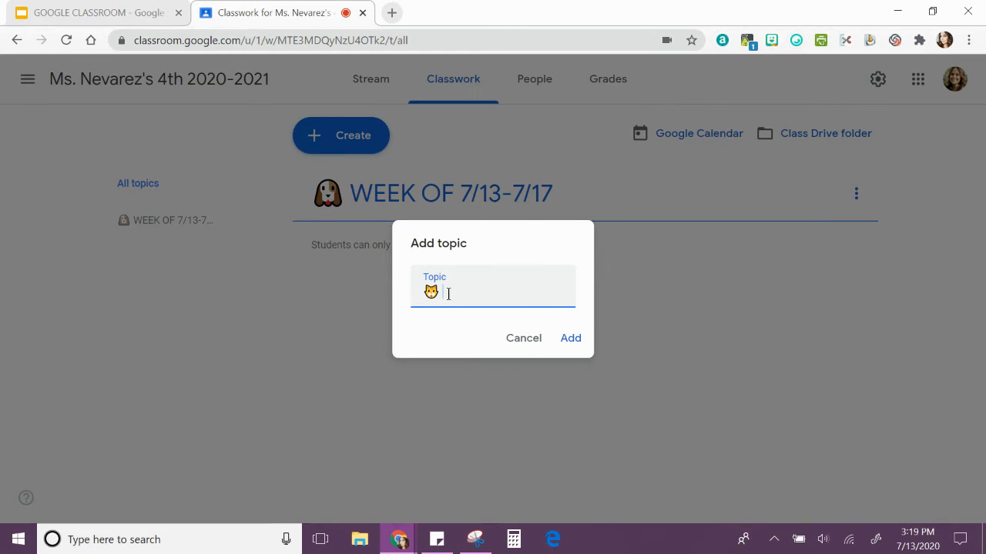
{"action": "type", "text": "K OF"}
{"action": "left_click", "coordinate": [921, 546]}
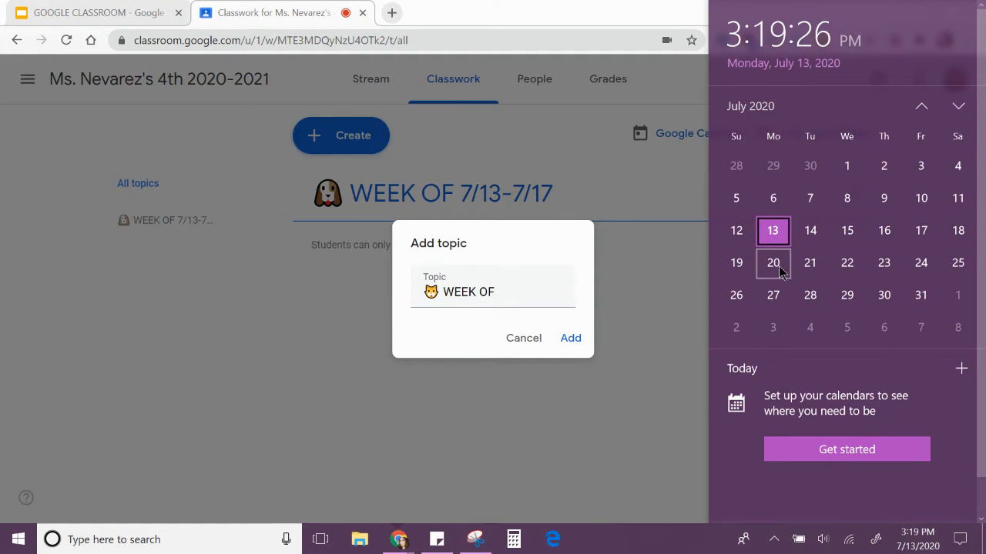
{"action": "left_click", "coordinate": [529, 295]}
{"action": "type", "text": "7/"}
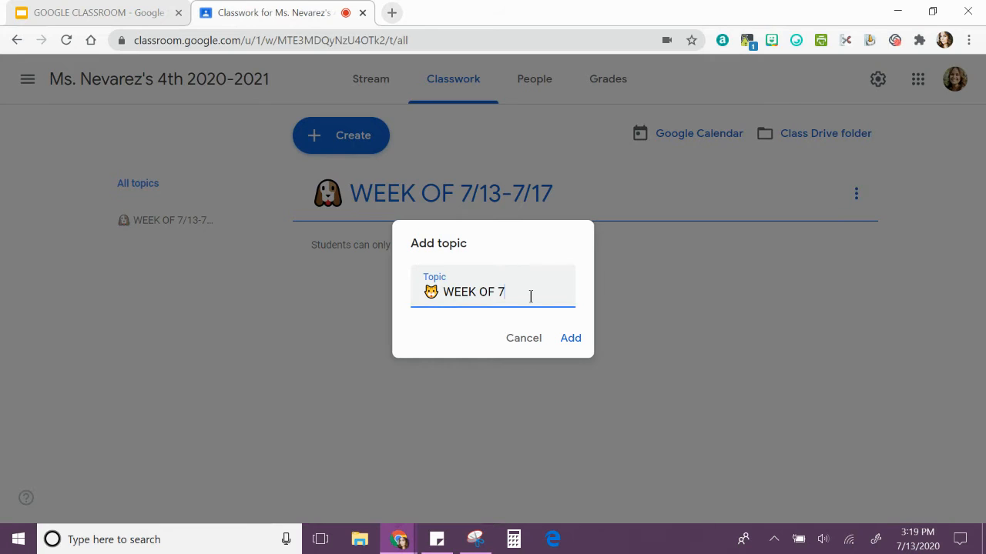
{"action": "type", "text": "20-7/24"}
{"action": "left_click", "coordinate": [570, 341]}
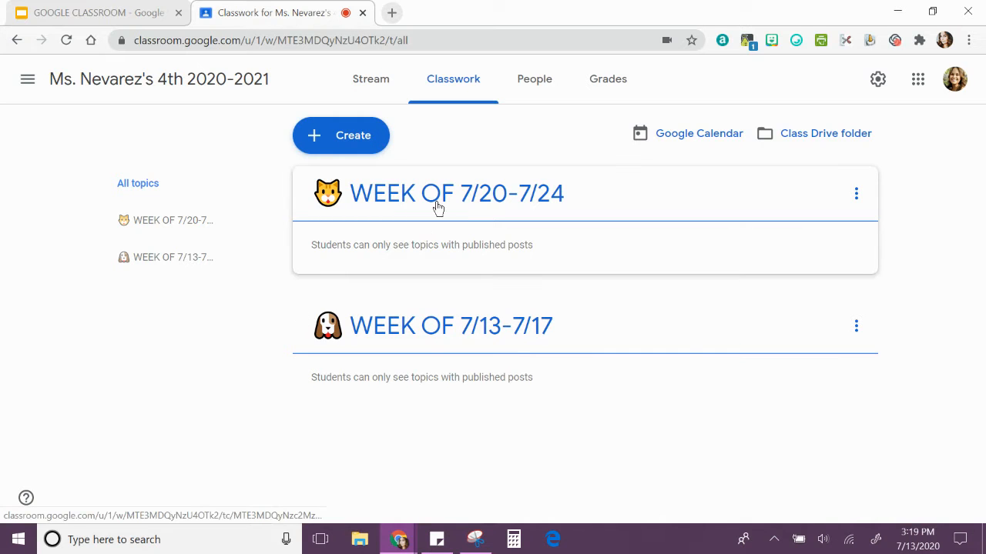
Move the 7/20-7/24 topic below the 7/13-7/17 topic, and reorder them again so the newer week is first
{"action": "left_click_drag", "start_coordinate": [436, 208], "coordinate": [438, 333]}
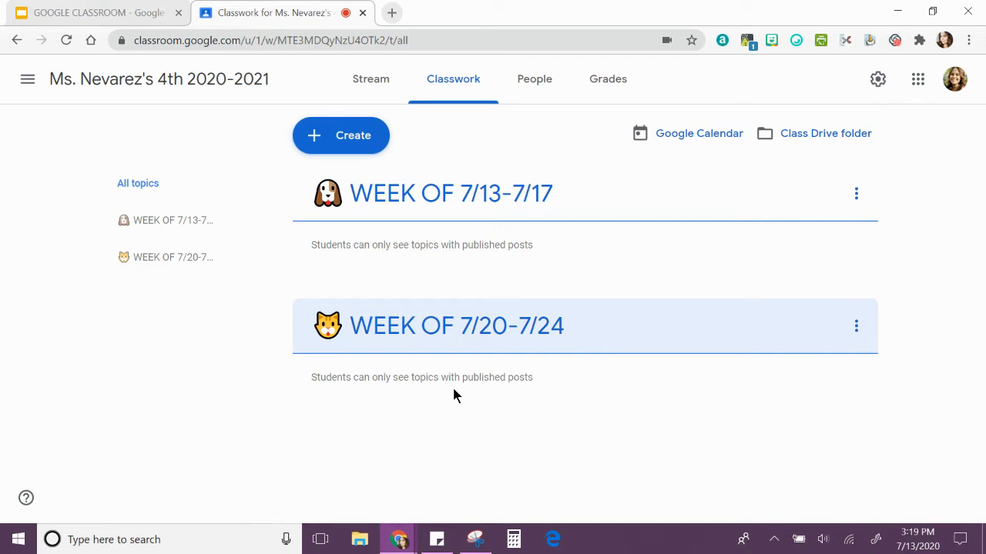
{"action": "left_click_drag", "start_coordinate": [488, 203], "coordinate": [429, 308]}
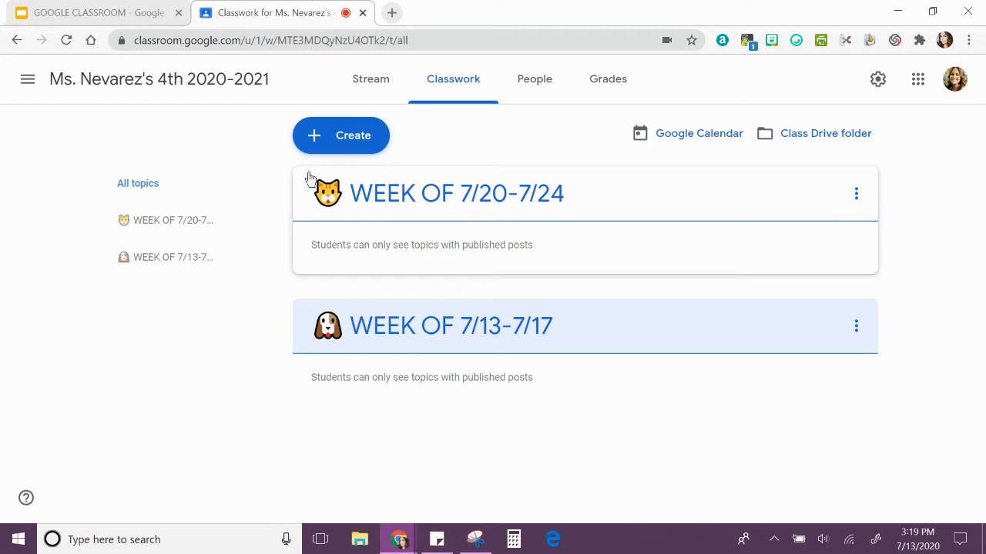
Start a new material post and insert the link emoji, found by searching JoyPixels for "LINK", into its title
{"action": "left_click", "coordinate": [319, 146]}
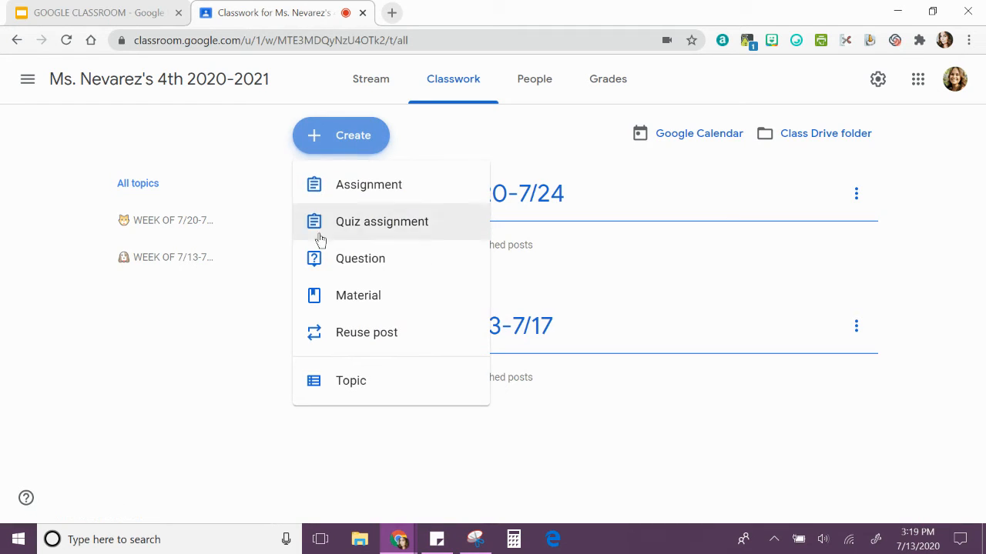
{"action": "left_click", "coordinate": [285, 300]}
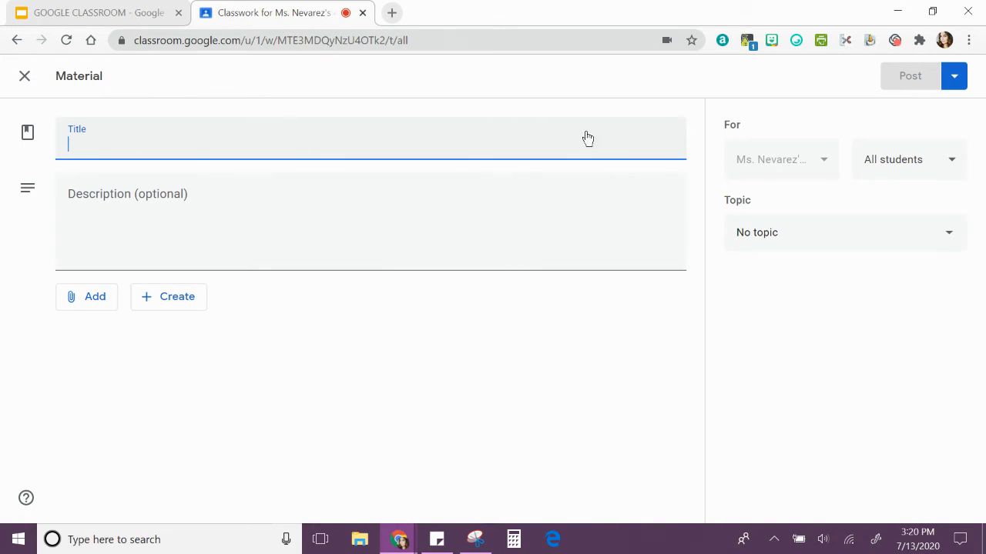
{"action": "left_click", "coordinate": [796, 40]}
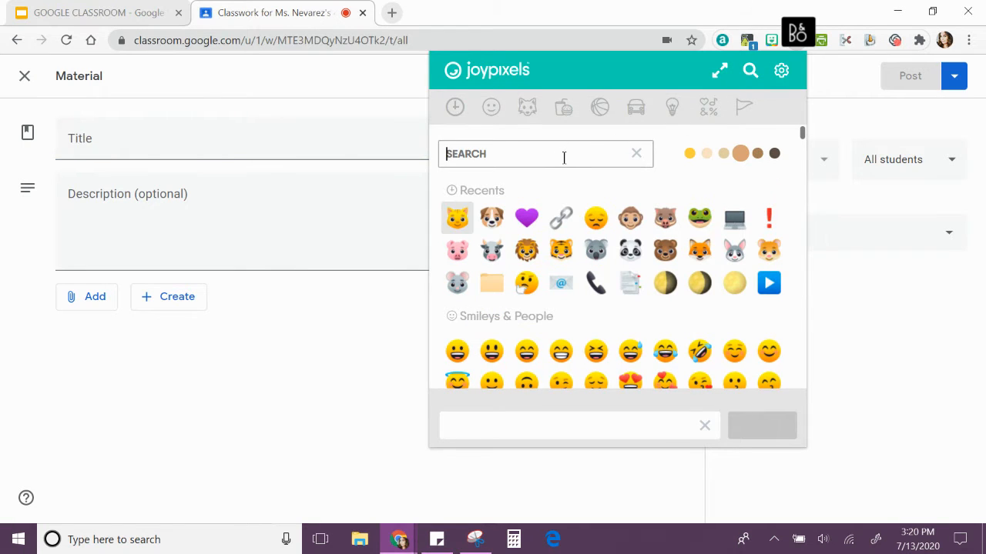
{"action": "type", "text": "L"}
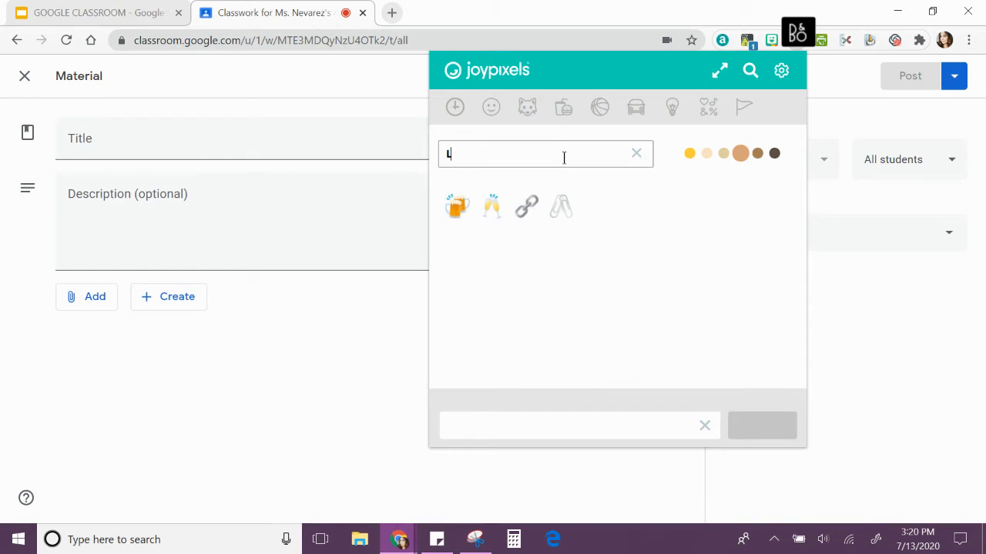
{"action": "type", "text": "INK"}
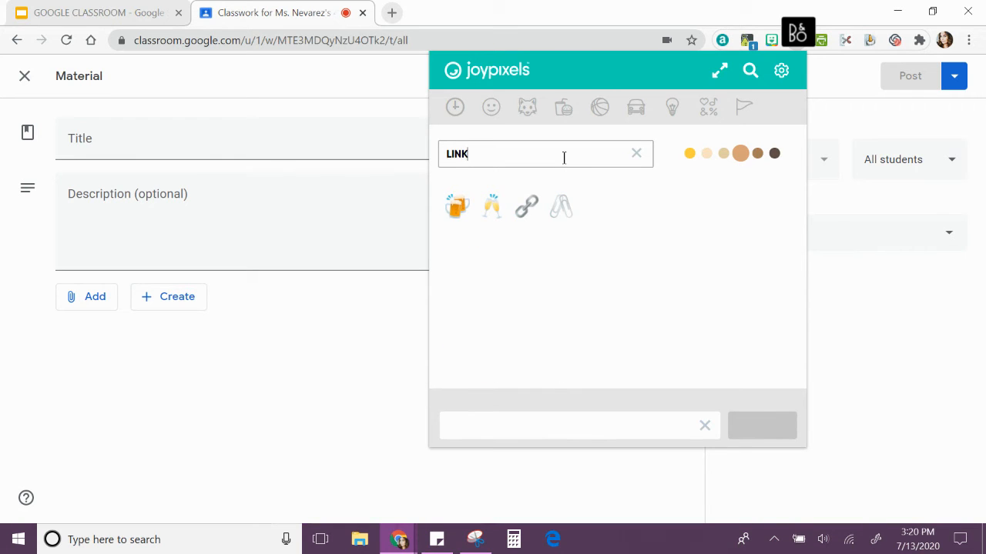
{"action": "left_click", "coordinate": [528, 210]}
{"action": "left_click", "coordinate": [90, 144]}
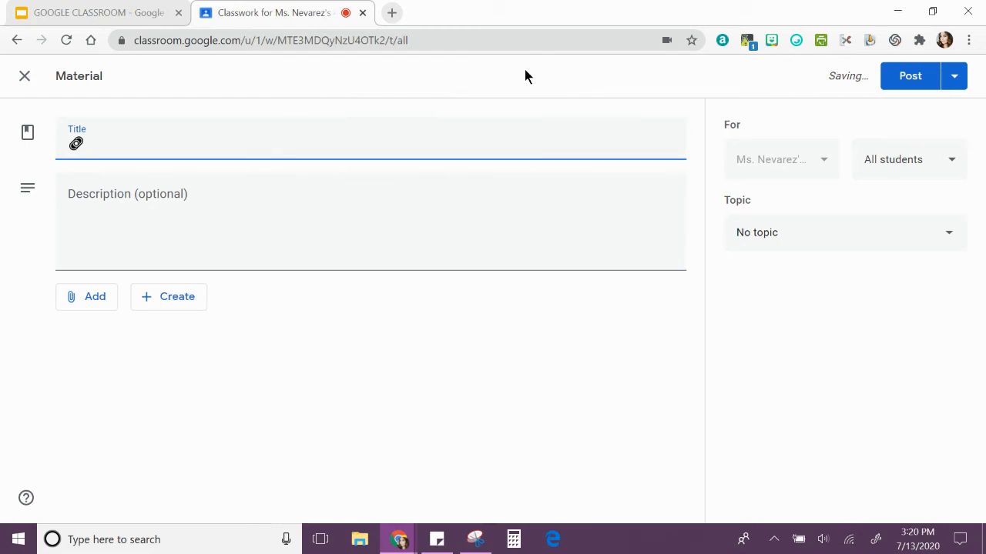
Complete the material's title with "LINK TO GONOODLE" and enter the description "Use the link for break time."
{"action": "type", "text": "LINK TO GONOODLE"}
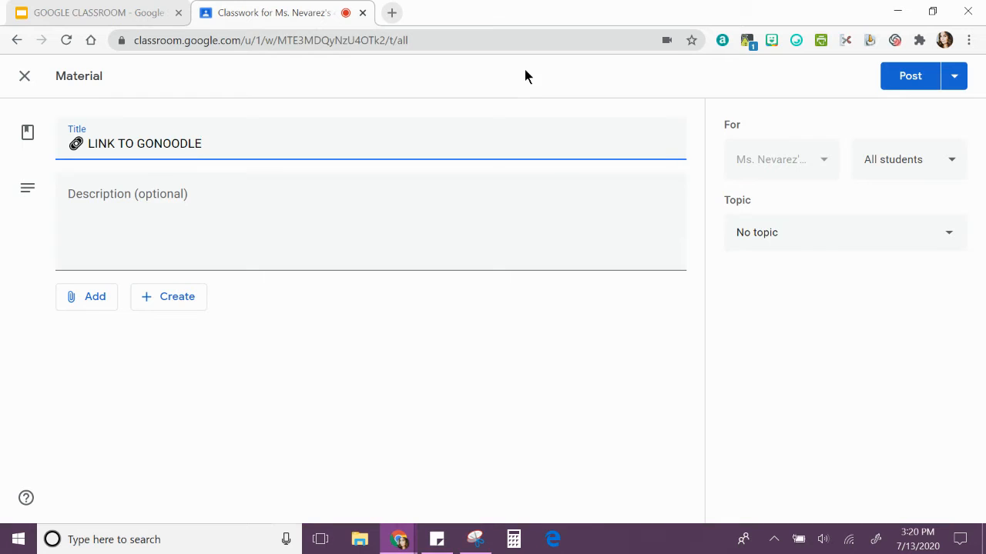
{"action": "left_click", "coordinate": [147, 195]}
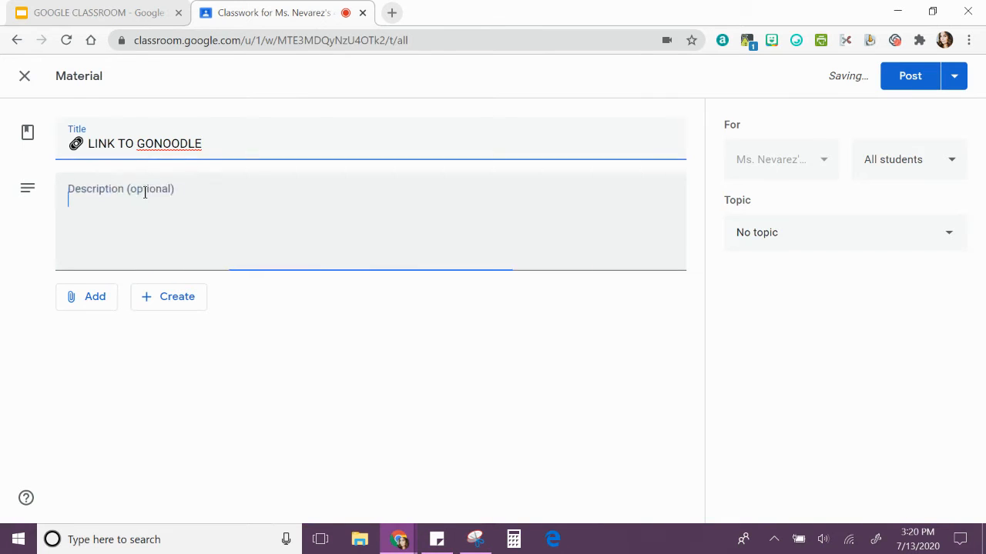
{"action": "type", "text": "Use the link"}
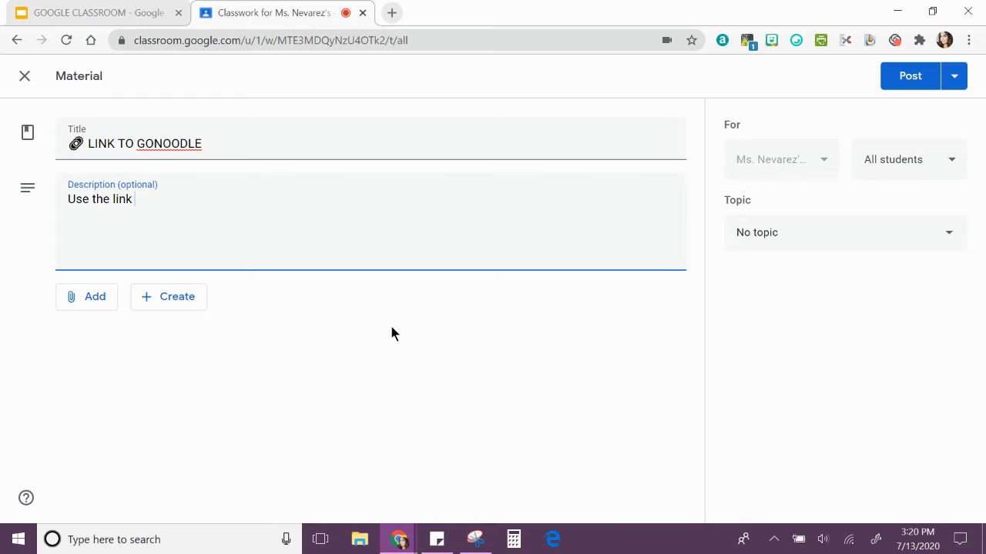
{"action": "type", "text": " for break time."}
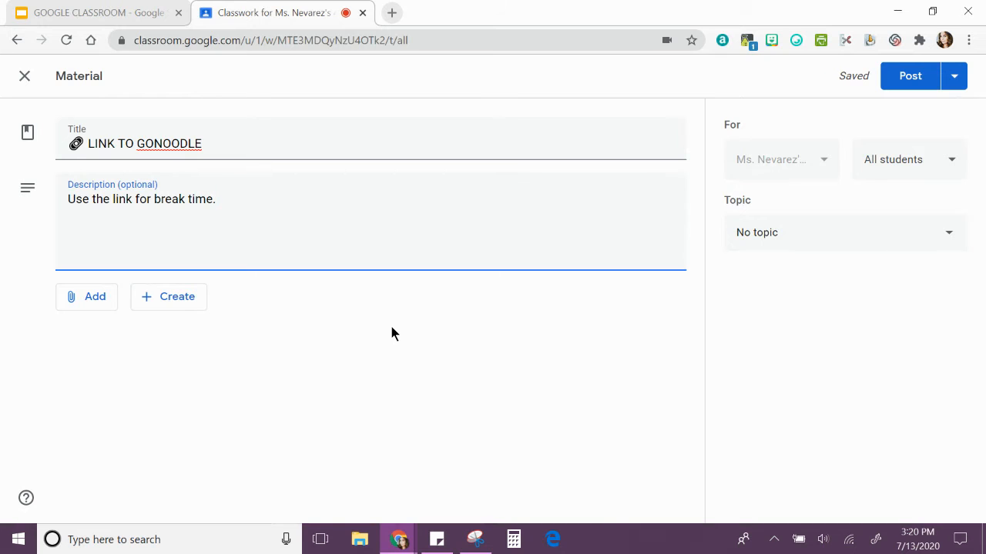
Attach a link to gonoodle.com to the material
{"action": "left_click", "coordinate": [77, 307]}
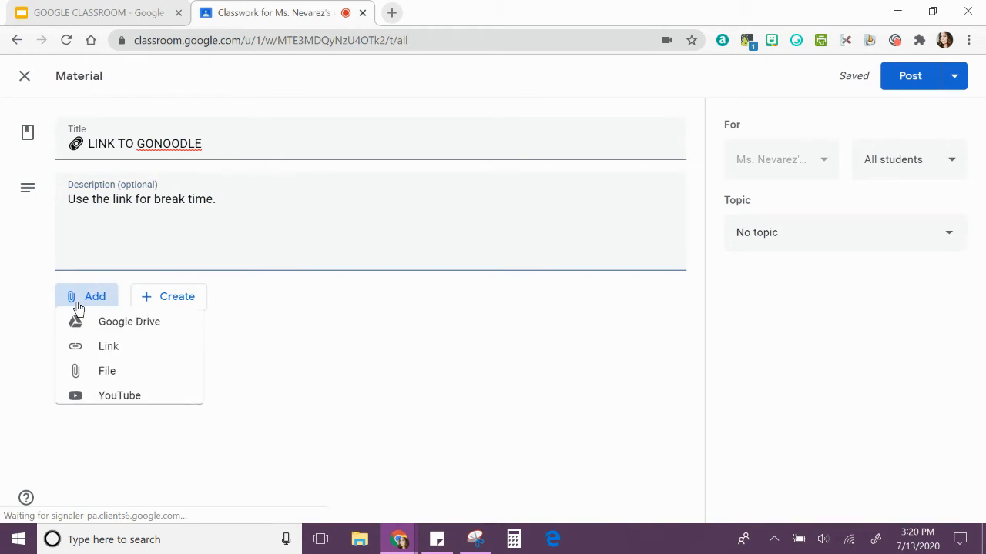
{"action": "left_click", "coordinate": [128, 354]}
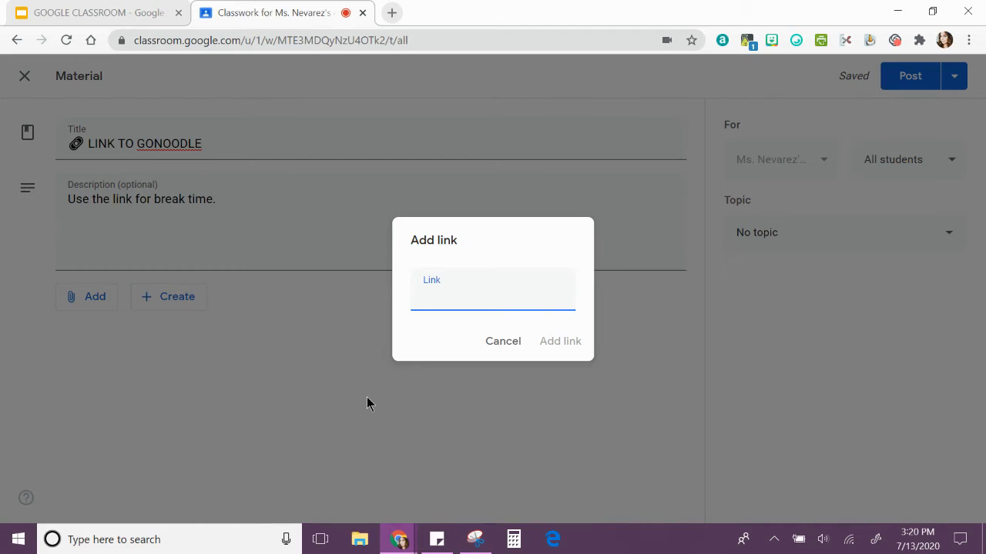
{"action": "type", "text": "gonoodle.com"}
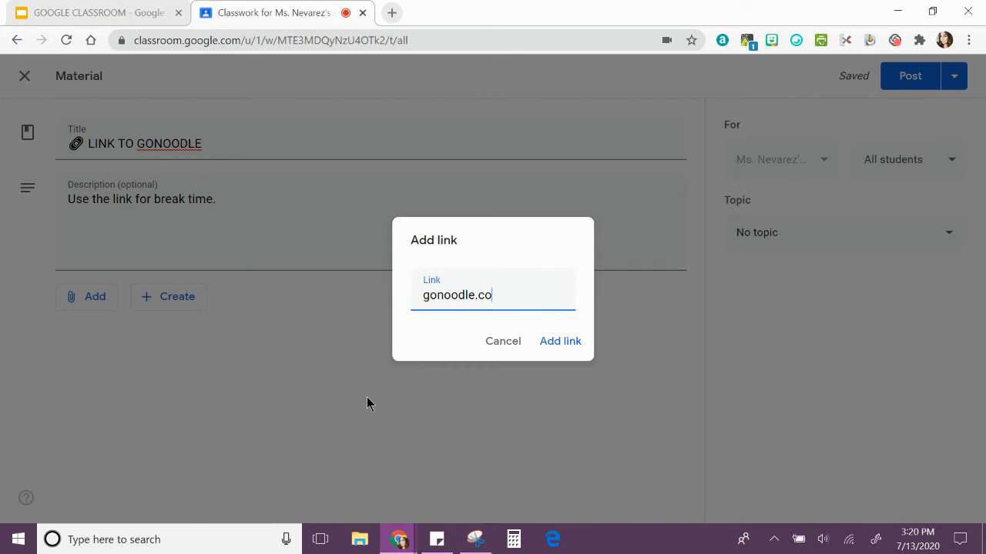
{"action": "left_click", "coordinate": [560, 341]}
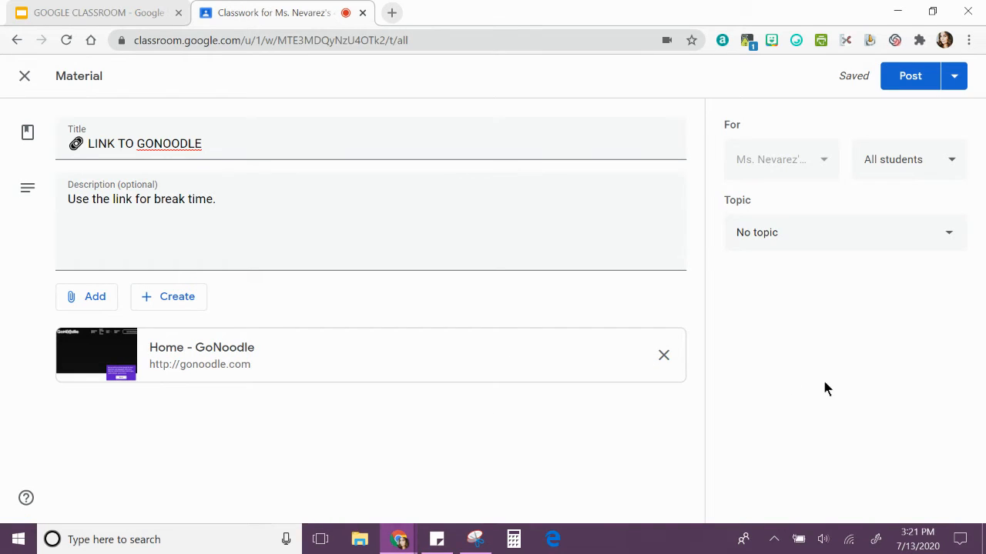
Assign the material to the WEEK OF 7/13-7/17 topic and post it immediately after viewing the scheduling and draft options
{"action": "left_click", "coordinate": [940, 237]}
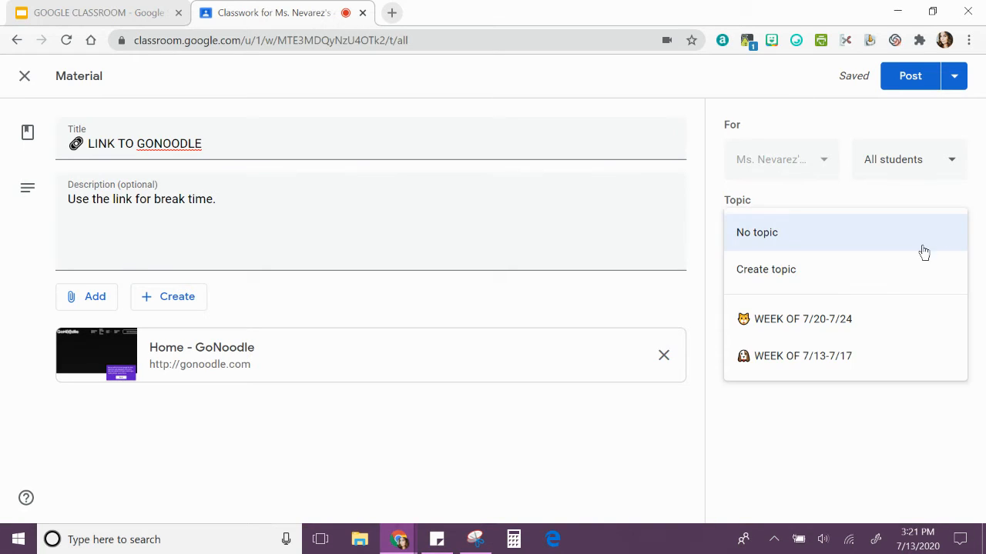
{"action": "left_click", "coordinate": [824, 367]}
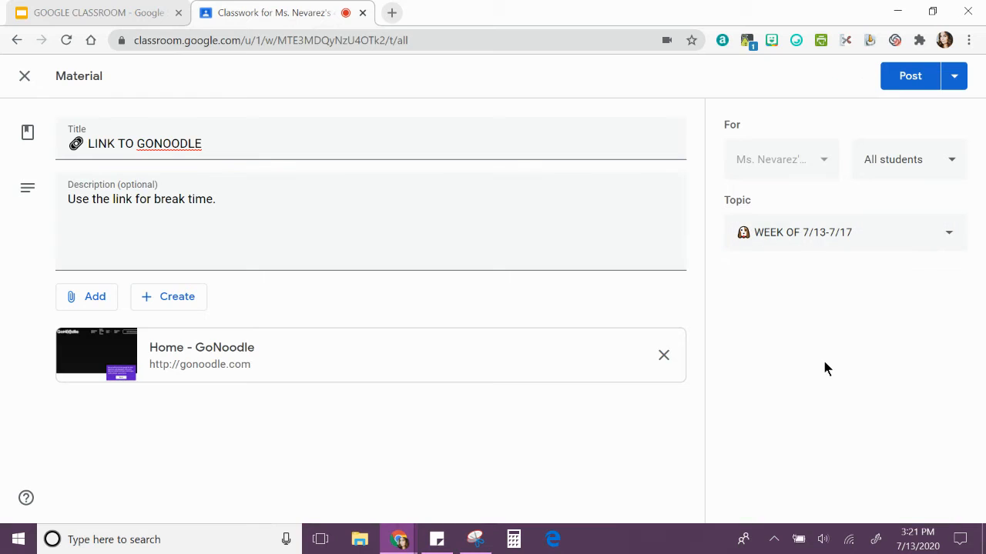
{"action": "left_click", "coordinate": [958, 84]}
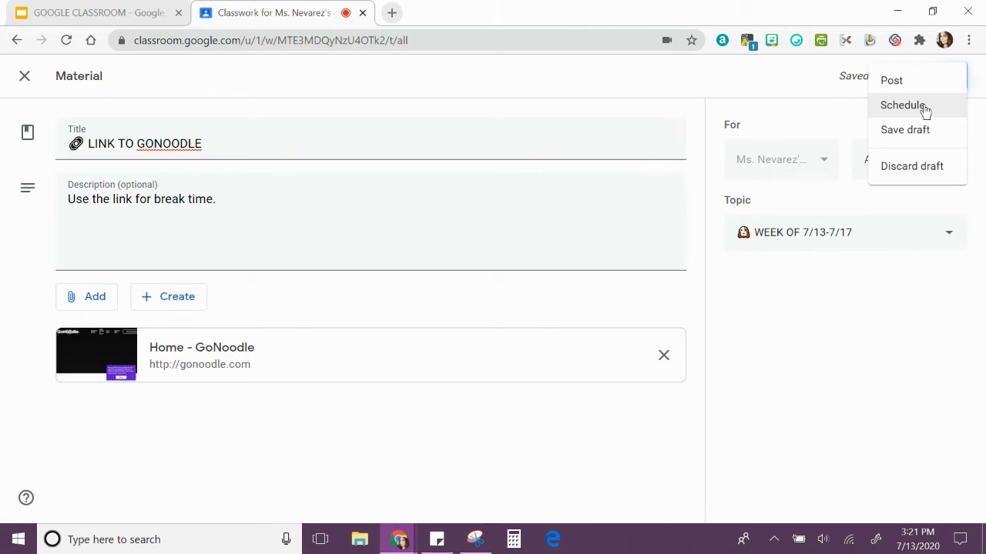
{"action": "left_click", "coordinate": [783, 86]}
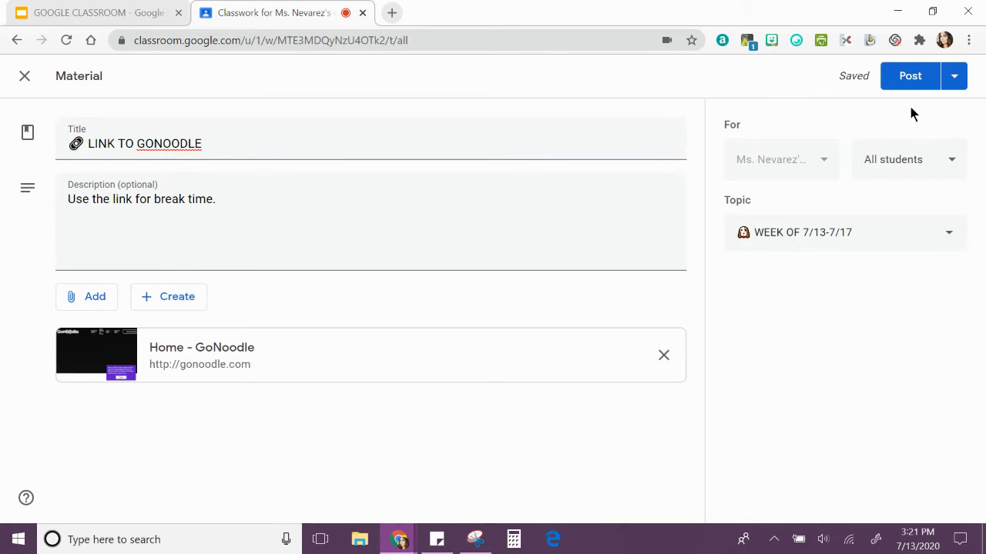
{"action": "left_click", "coordinate": [916, 92]}
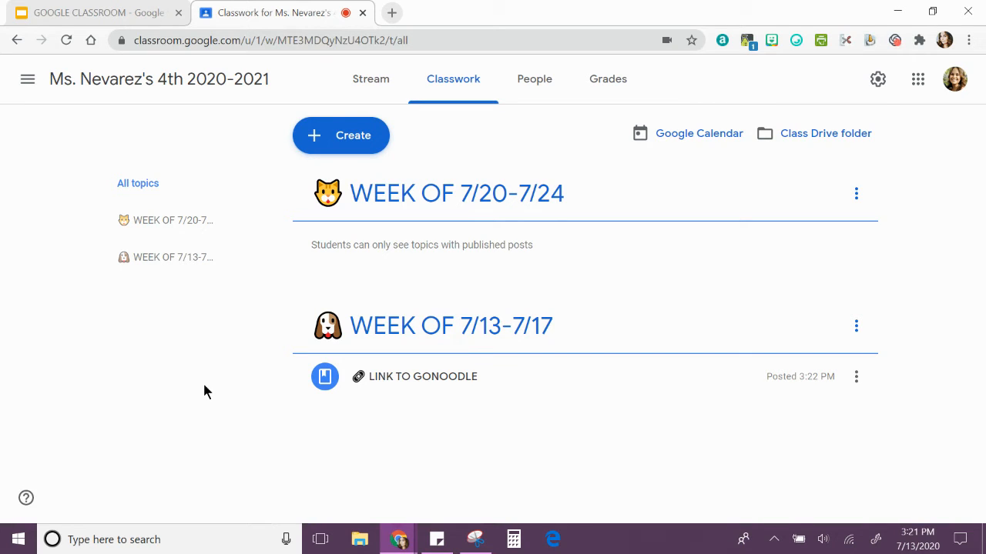
Start a new question post, insert the purple heart emoji into the question text, and view JoyPixels' Symbols set
{"action": "left_click", "coordinate": [352, 146]}
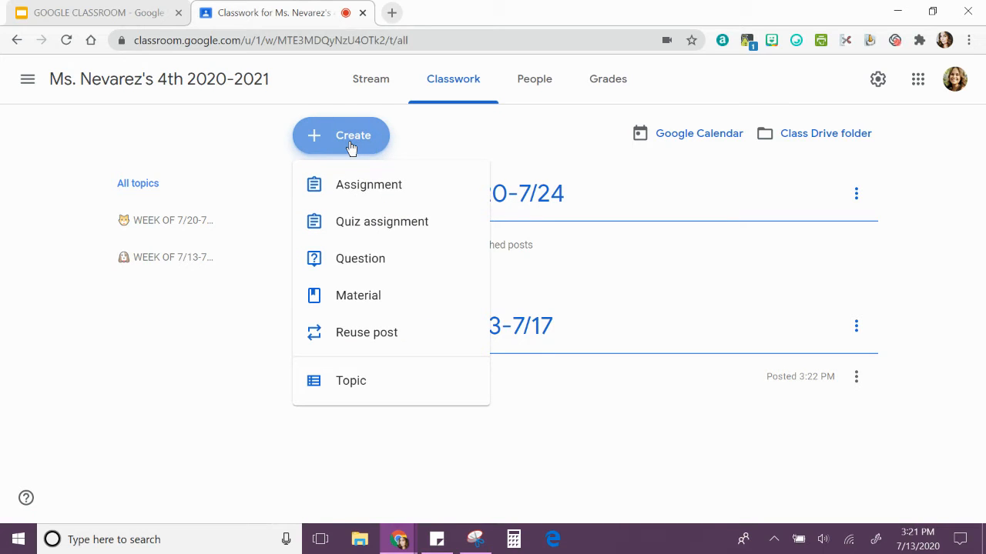
{"action": "left_click", "coordinate": [348, 264]}
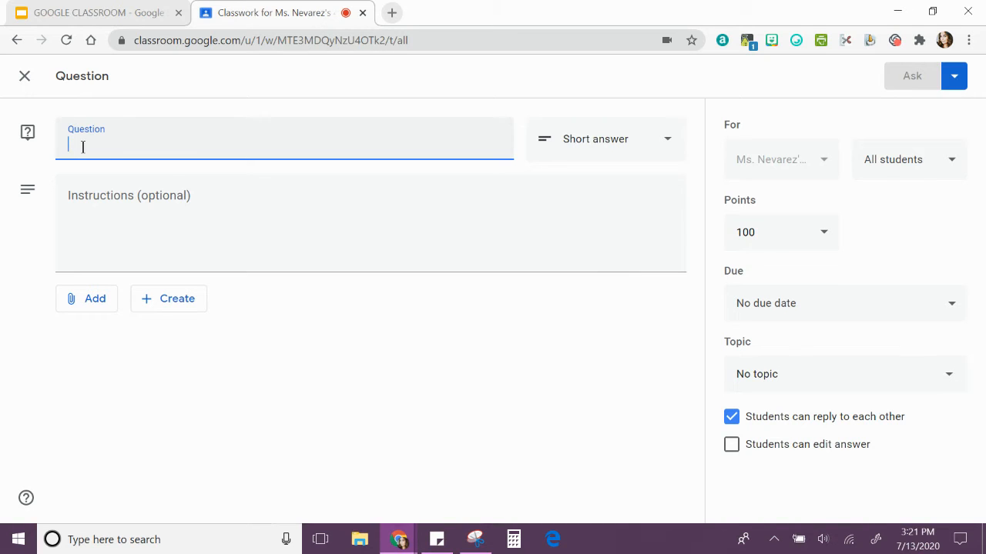
{"action": "left_click", "coordinate": [796, 43]}
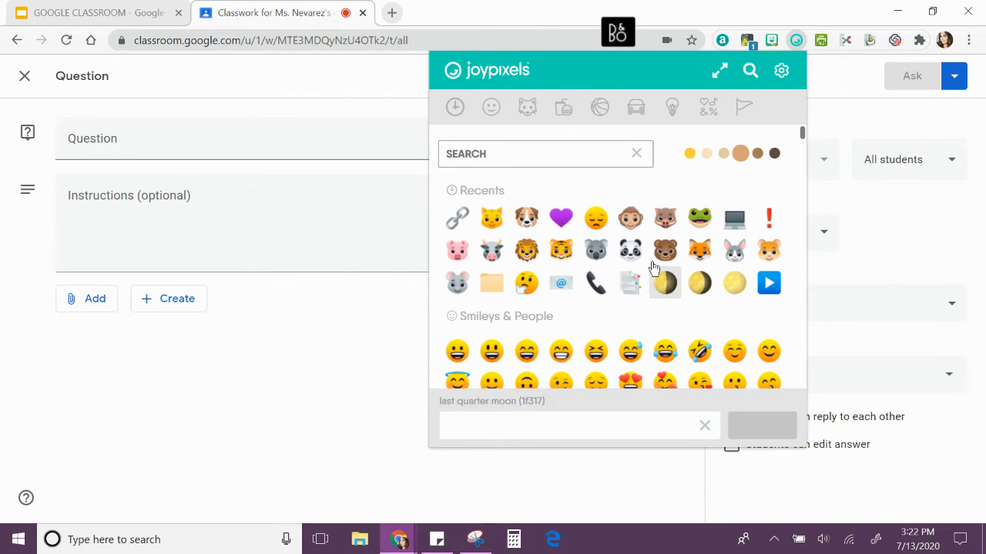
{"action": "left_click", "coordinate": [561, 220]}
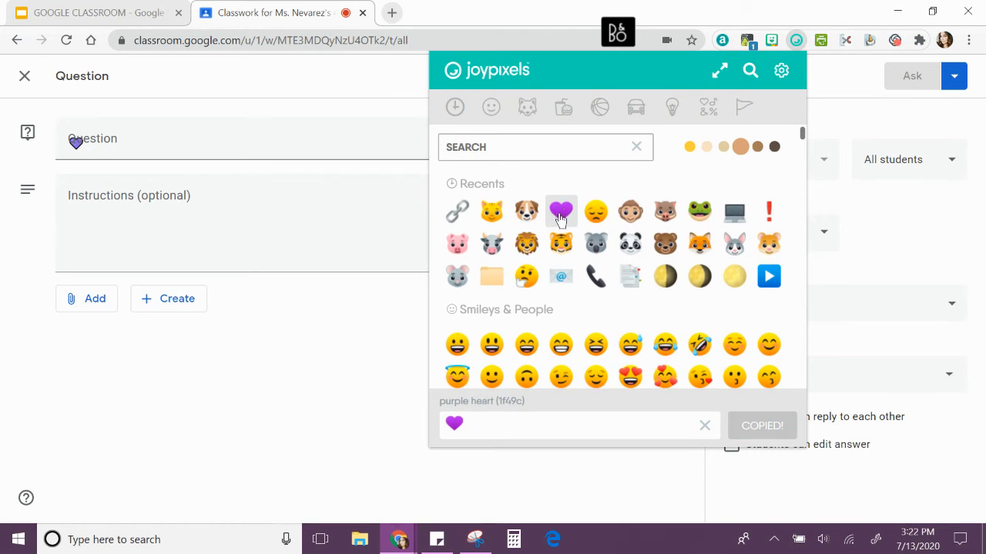
{"action": "left_click", "coordinate": [707, 108]}
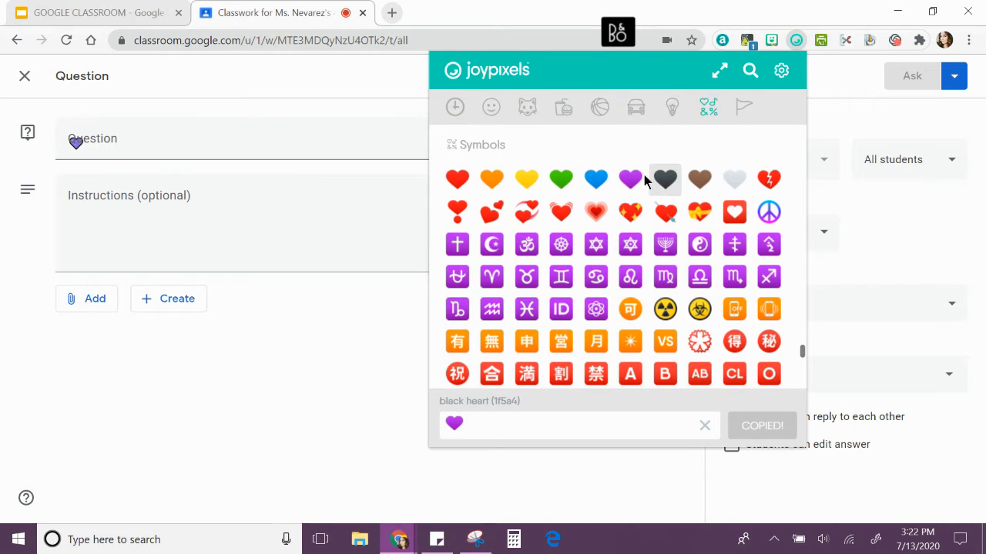
Complete the question text after the purple heart with "How are you feeling today? (Monday 7/13)"
{"action": "left_click", "coordinate": [271, 152]}
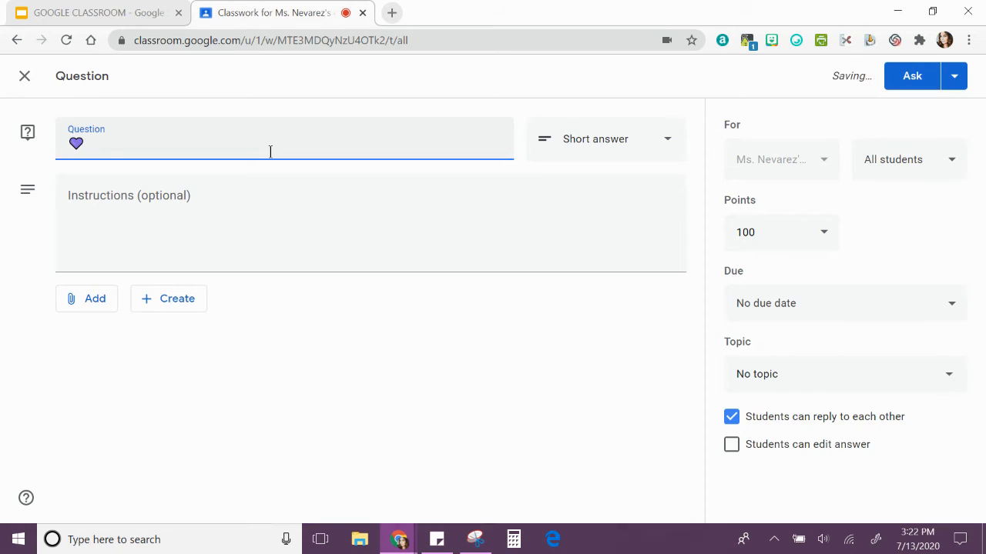
{"action": "type", "text": "How are you feeling to"}
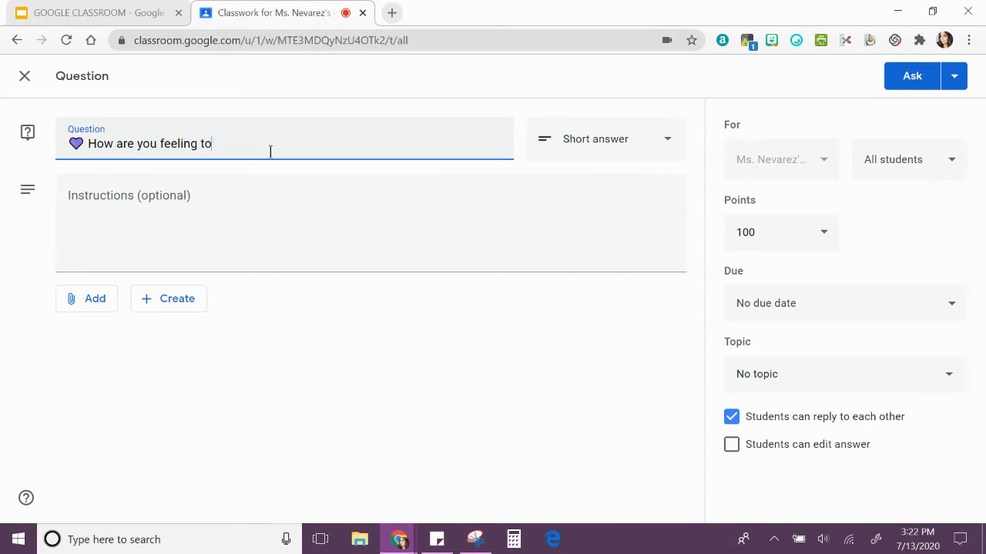
{"action": "type", "text": "day?"}
{"action": "type", "text": "(Monday"}
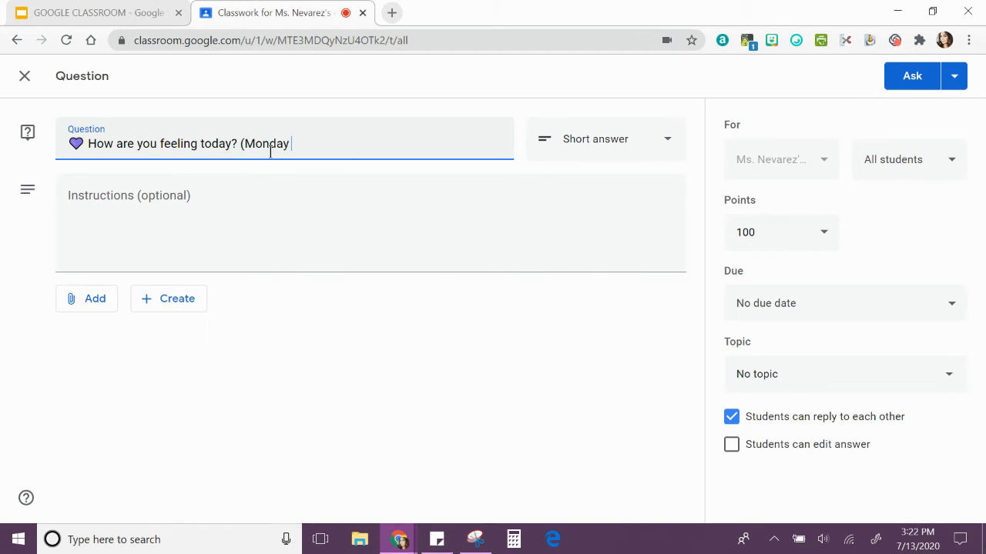
{"action": "type", "text": " 7/13)"}
Set the question's due date to Jul 13, 2020, without a due time
{"action": "left_click", "coordinate": [955, 310]}
{"action": "left_click", "coordinate": [882, 360]}
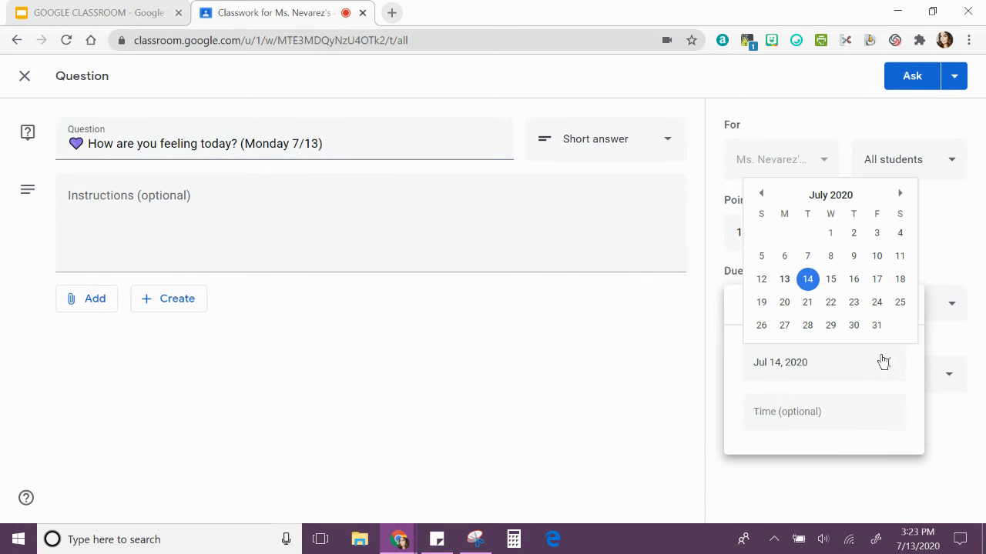
{"action": "left_click", "coordinate": [784, 279]}
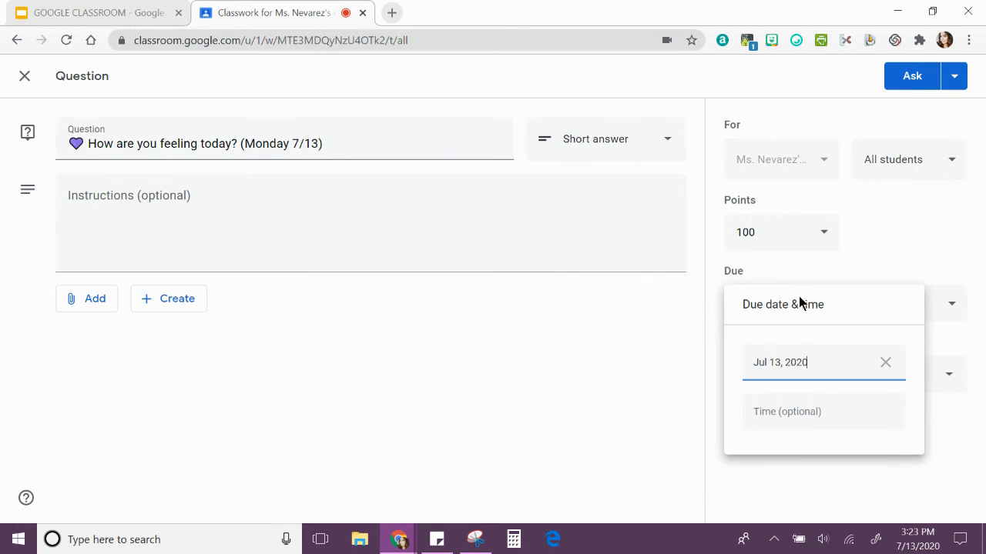
{"action": "left_click", "coordinate": [935, 256]}
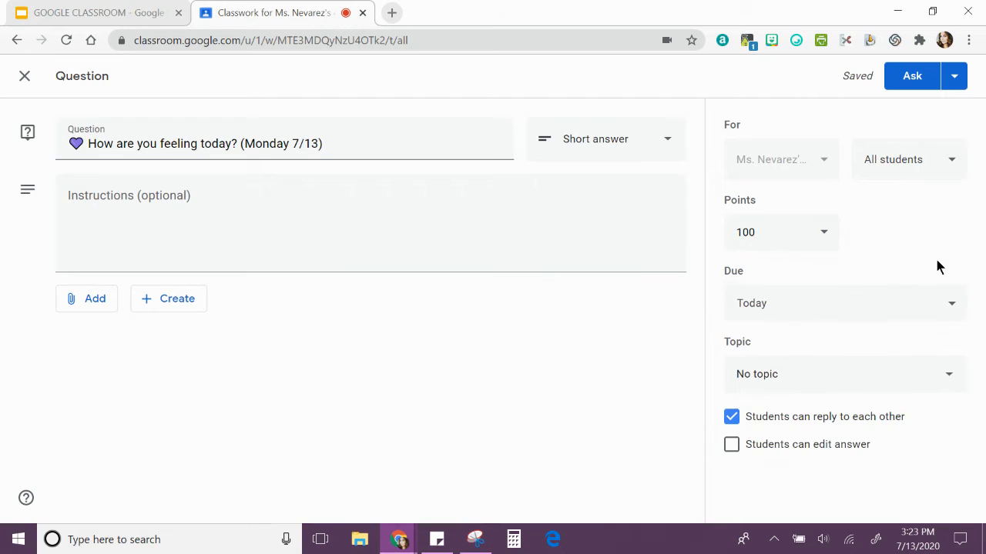
Assign the question to the WEEK OF 7/20-7/24 topic after trying the WEEK OF 7/13-7/17 topic
{"action": "left_click", "coordinate": [949, 377]}
{"action": "left_click", "coordinate": [794, 481]}
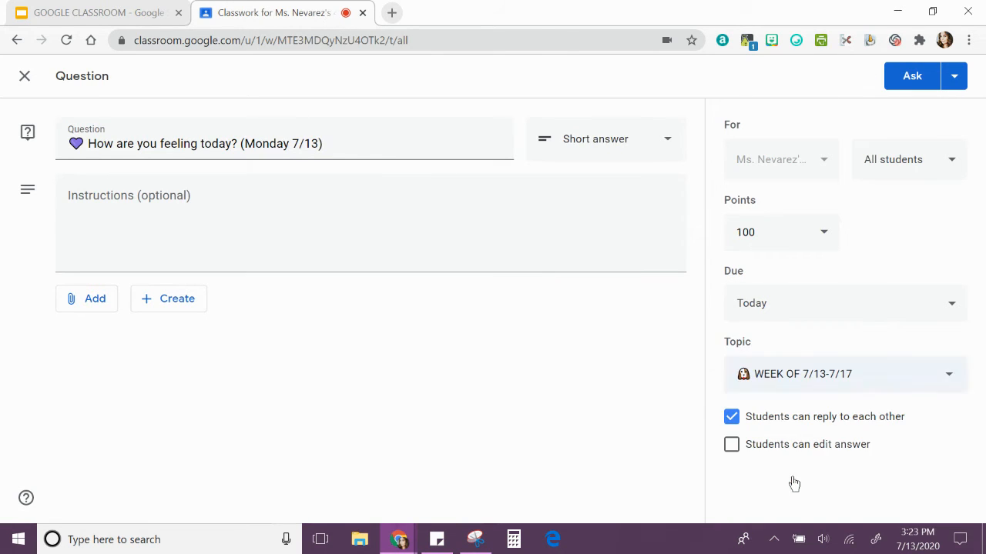
{"action": "left_click", "coordinate": [951, 376]}
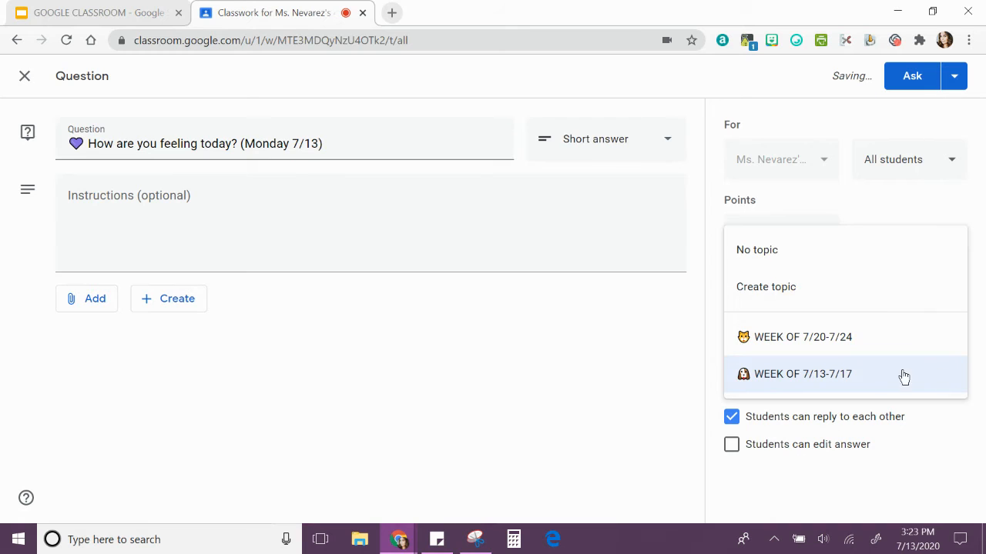
{"action": "left_click", "coordinate": [789, 348]}
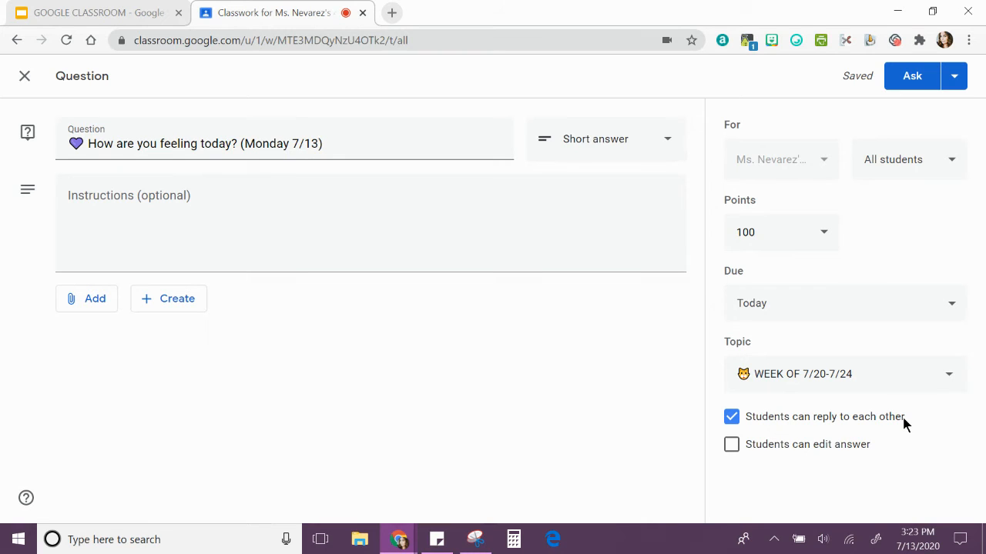
Allow students to edit their answers and post the question immediately
{"action": "left_click", "coordinate": [732, 446]}
{"action": "left_click", "coordinate": [962, 88]}
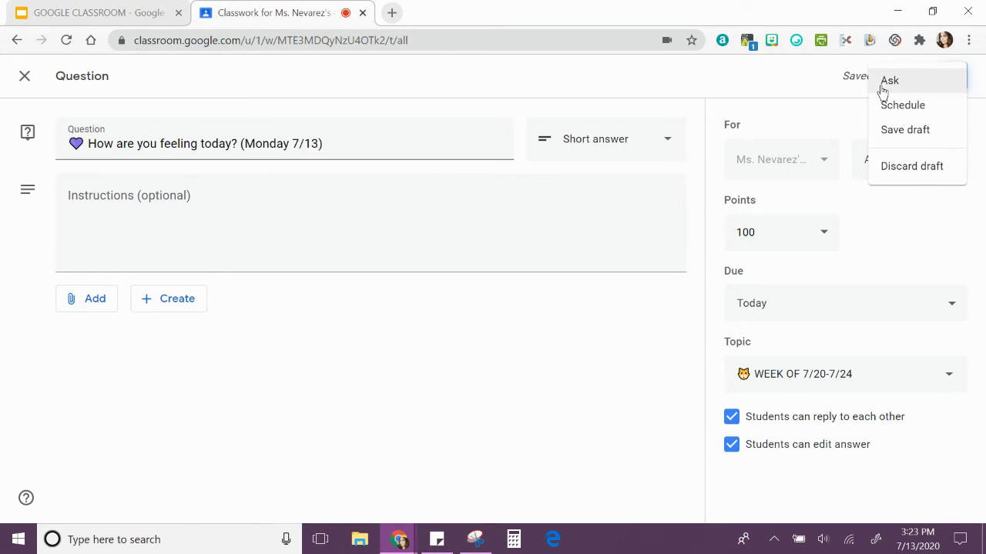
{"action": "left_click", "coordinate": [896, 83]}
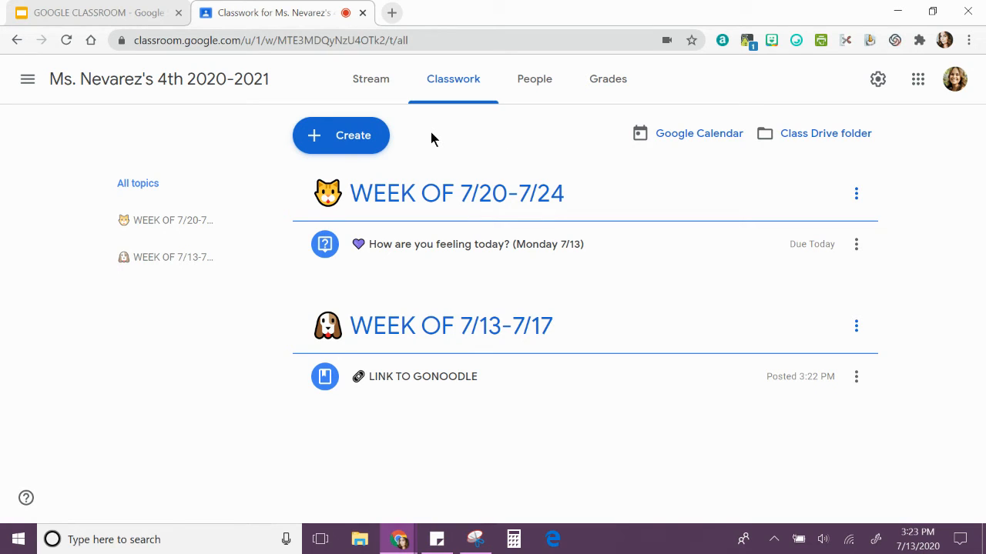
Reuse the "How are you feeling today? (Monday 7/13)" post from the current 4th grade 2020-2021 class after browsing the class list
{"action": "left_click", "coordinate": [341, 144]}
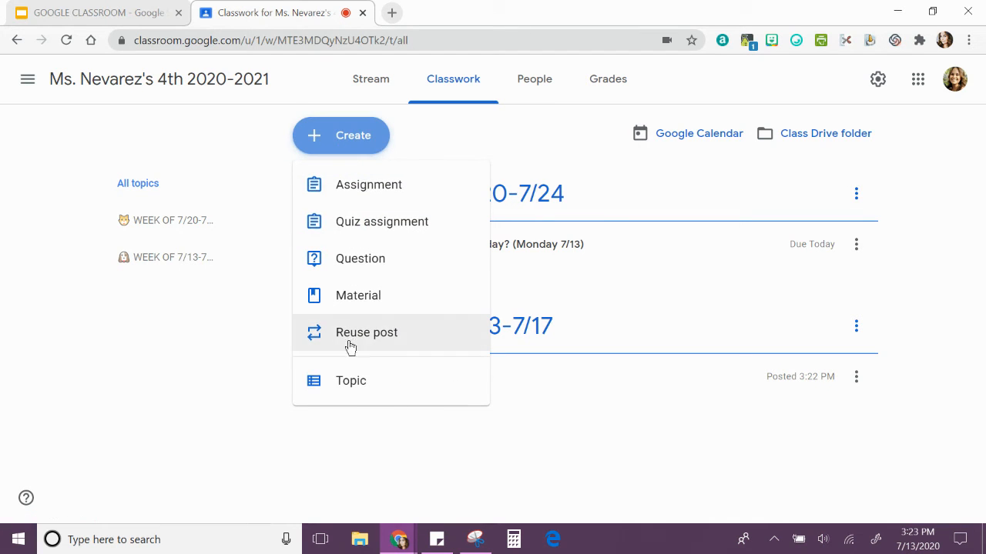
{"action": "left_click", "coordinate": [368, 341]}
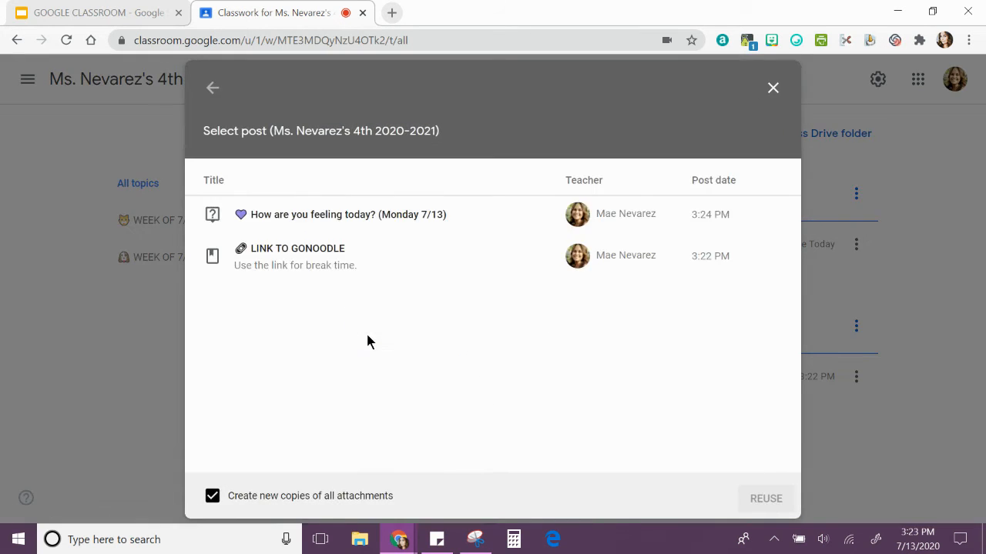
{"action": "left_click", "coordinate": [213, 89]}
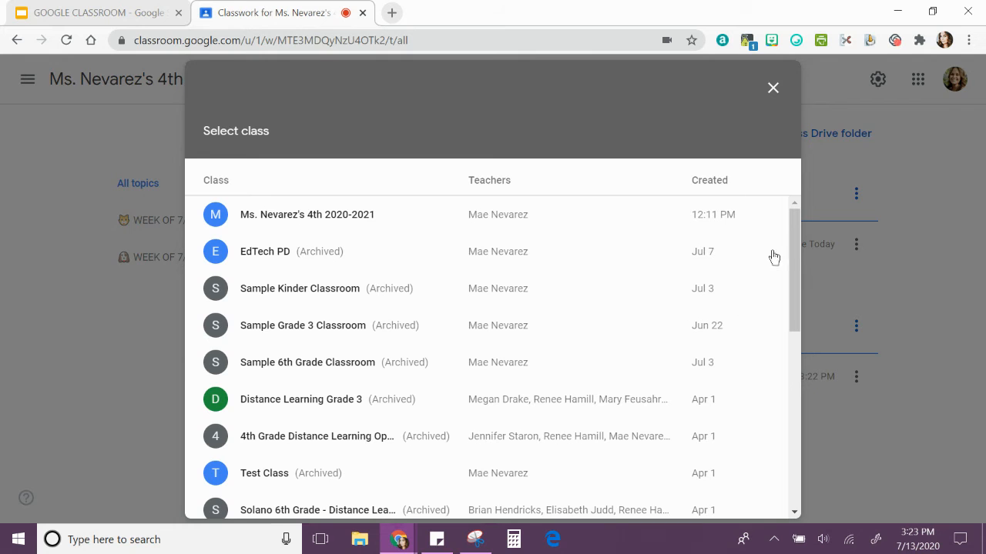
{"action": "left_click_drag", "start_coordinate": [793, 245], "coordinate": [794, 223]}
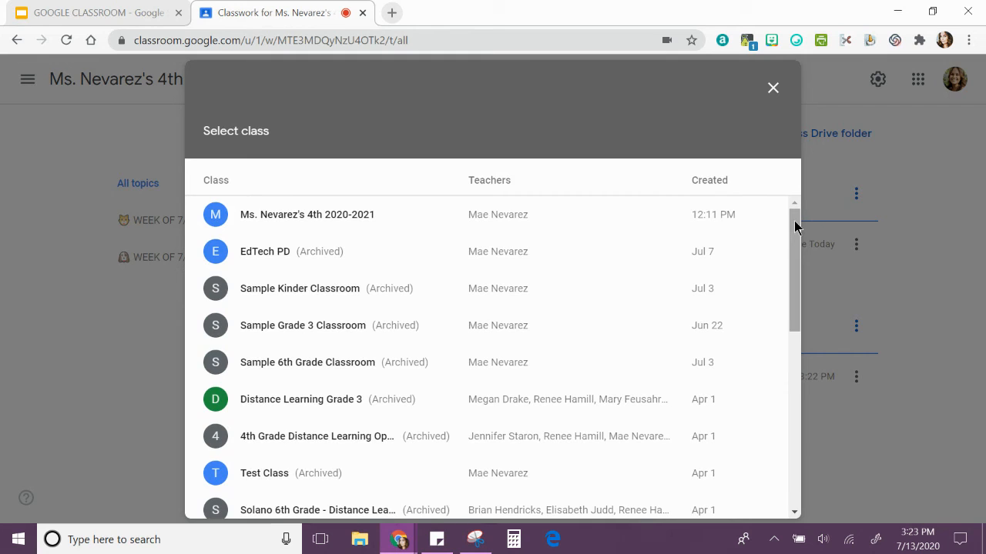
{"action": "left_click", "coordinate": [279, 223]}
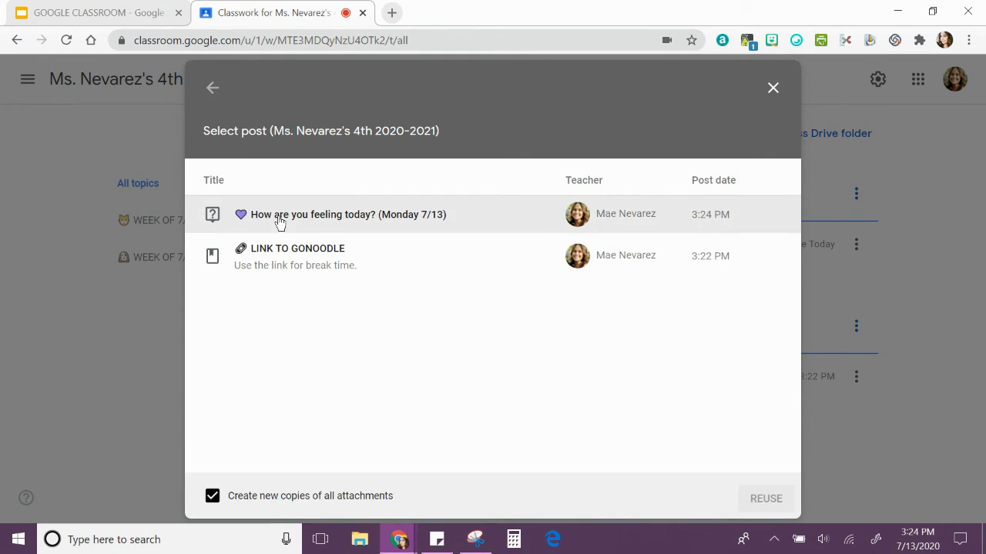
{"action": "left_click", "coordinate": [356, 216]}
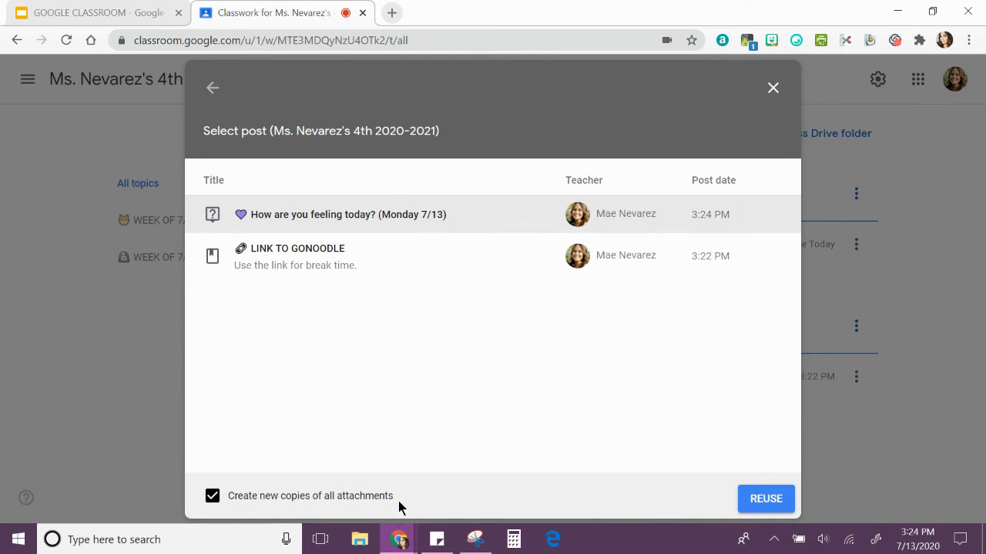
{"action": "left_click", "coordinate": [767, 499]}
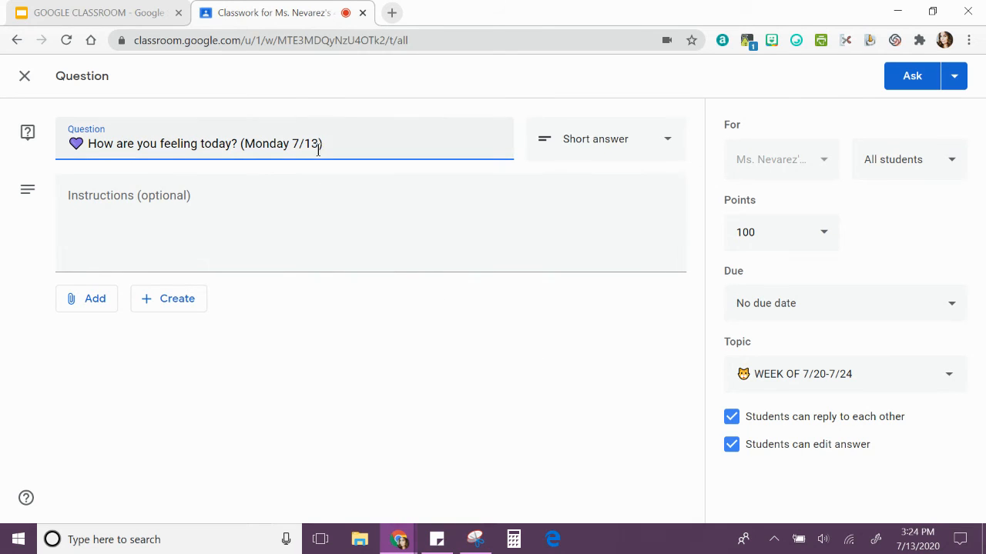
Replace the date in the reused question's parentheses with "Tuesday 7/14"
{"action": "left_click_drag", "start_coordinate": [318, 146], "coordinate": [249, 151]}
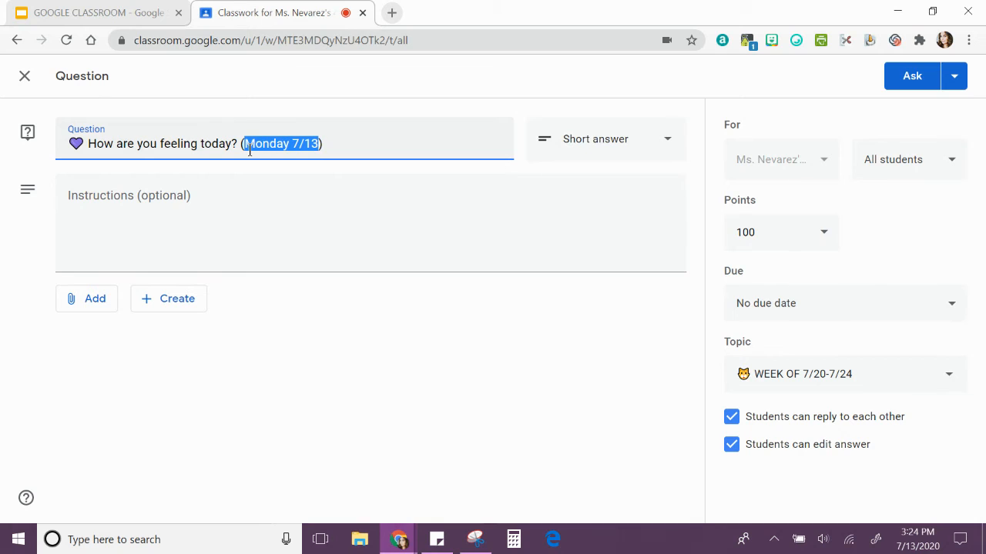
{"action": "type", "text": "Tuesday "}
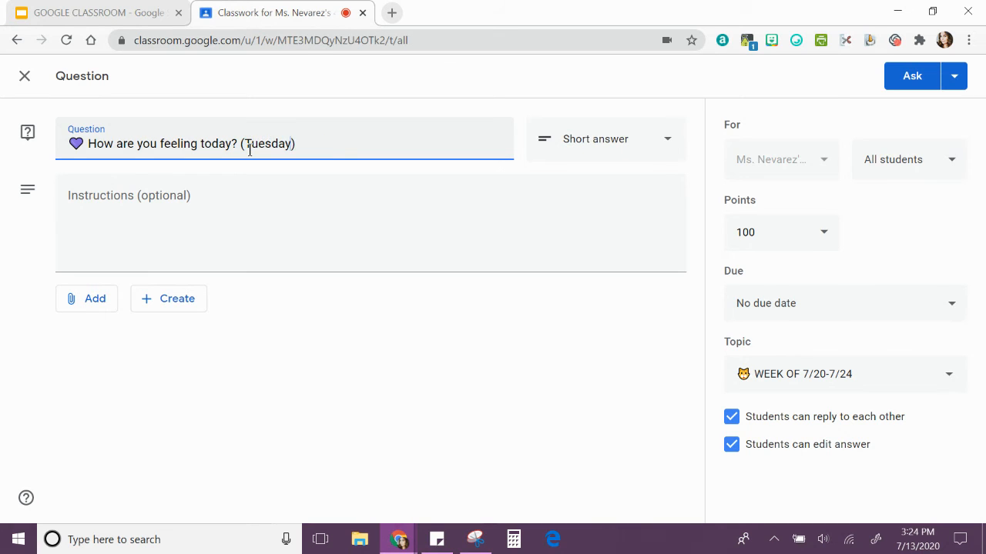
{"action": "type", "text": "7/14"}
Set the reused question's due date to Jul 14, 2020, without a due time
{"action": "left_click", "coordinate": [952, 308]}
{"action": "left_click", "coordinate": [875, 368]}
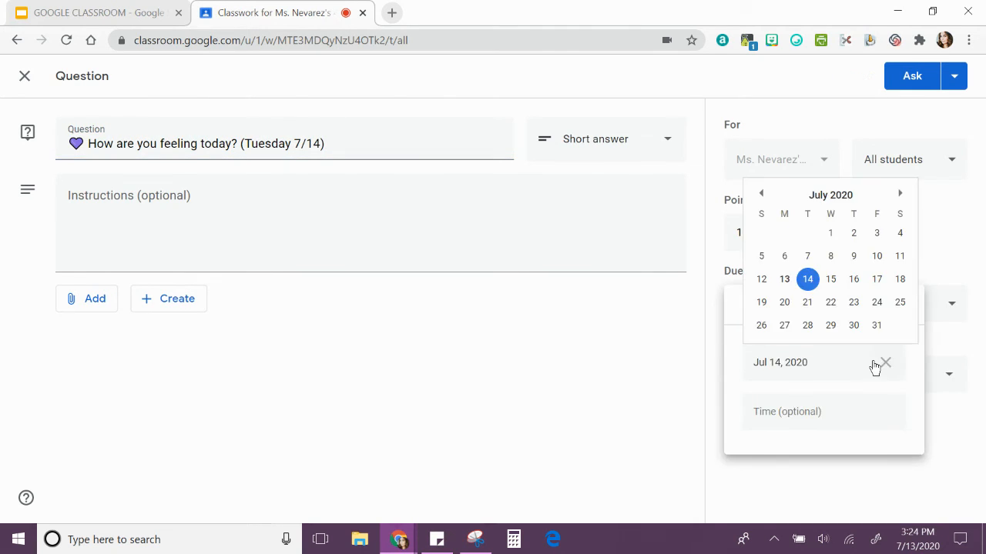
{"action": "left_click", "coordinate": [808, 279]}
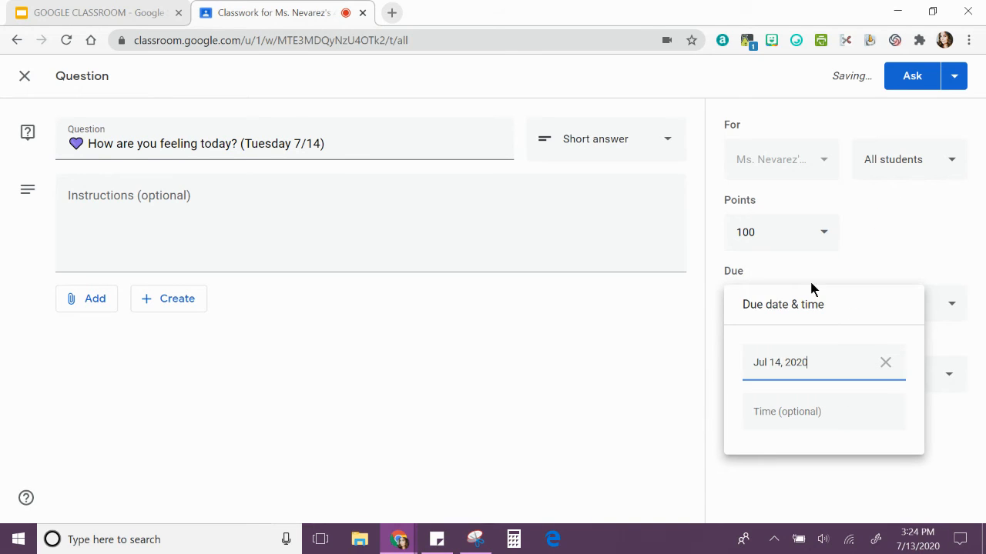
{"action": "left_click", "coordinate": [894, 258]}
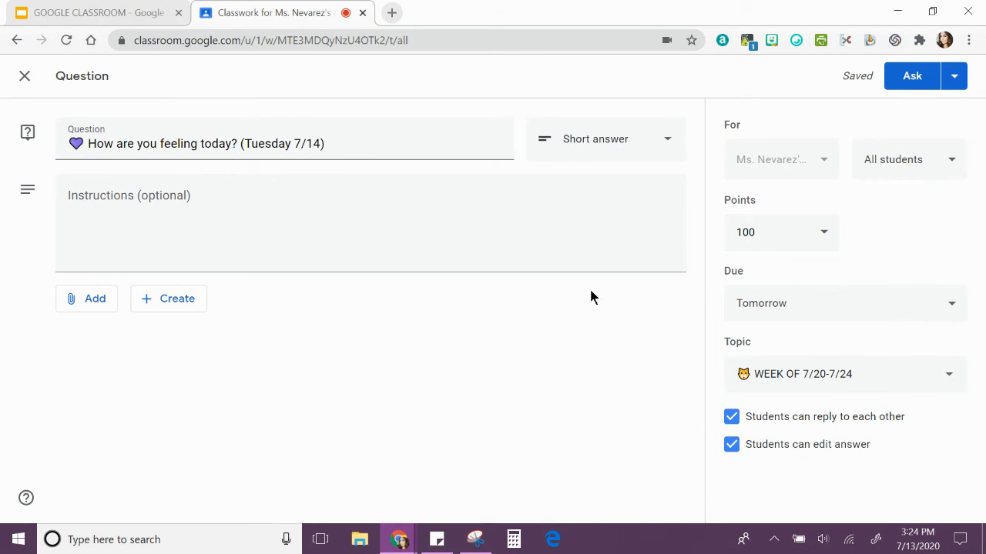
Search YouTube for "feeling kids" and attach the video "Feelings - The Kids' Picture Show" to the question
{"action": "left_click", "coordinate": [103, 310]}
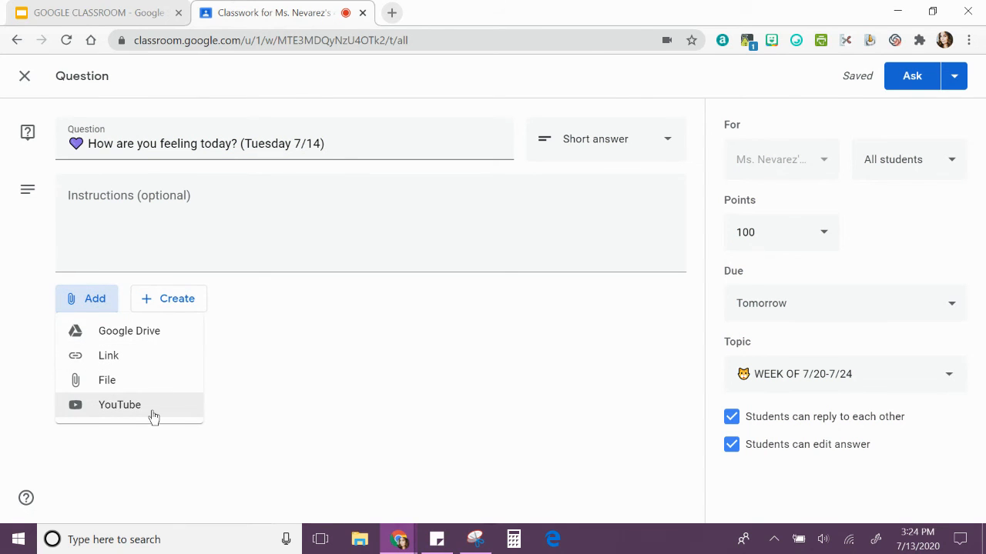
{"action": "left_click", "coordinate": [154, 416]}
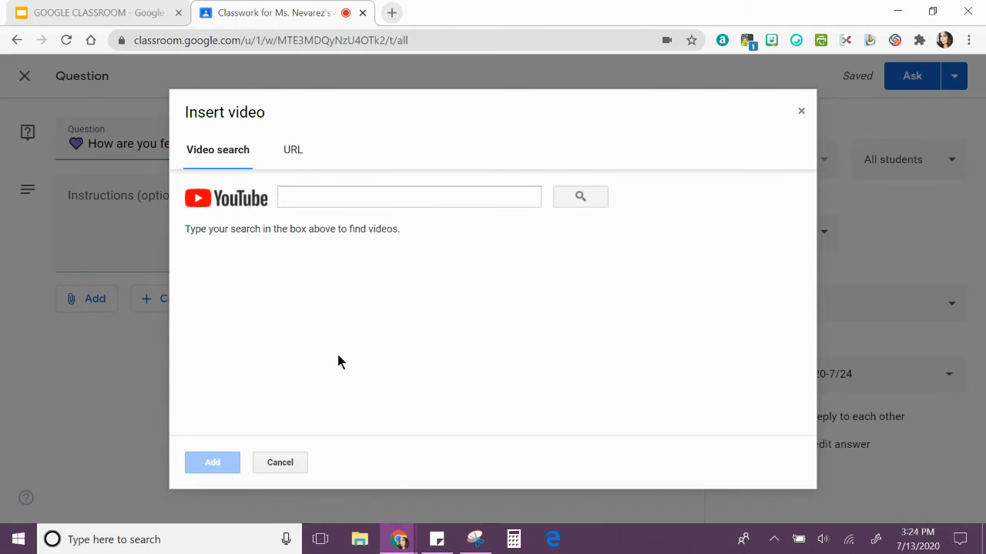
{"action": "left_click", "coordinate": [430, 199]}
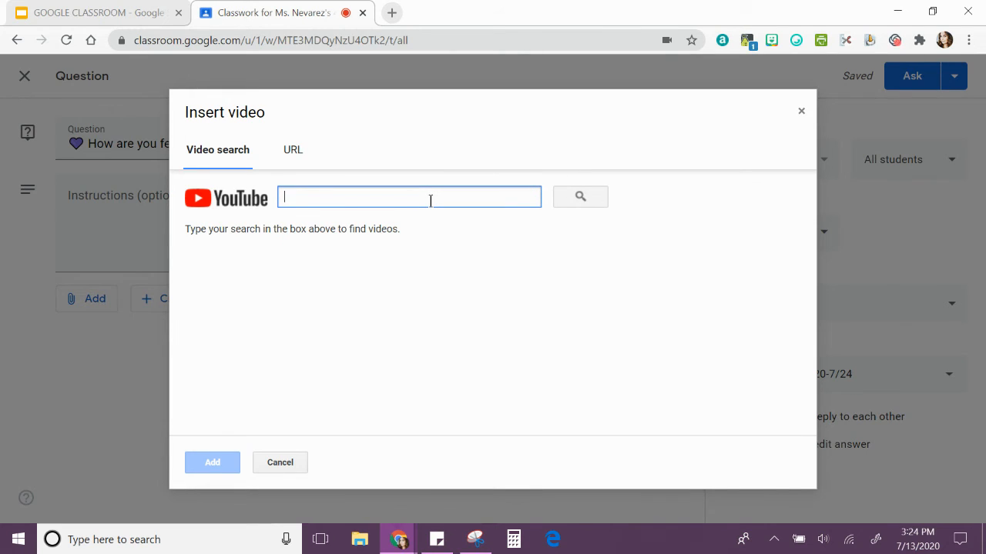
{"action": "type", "text": "feeling"}
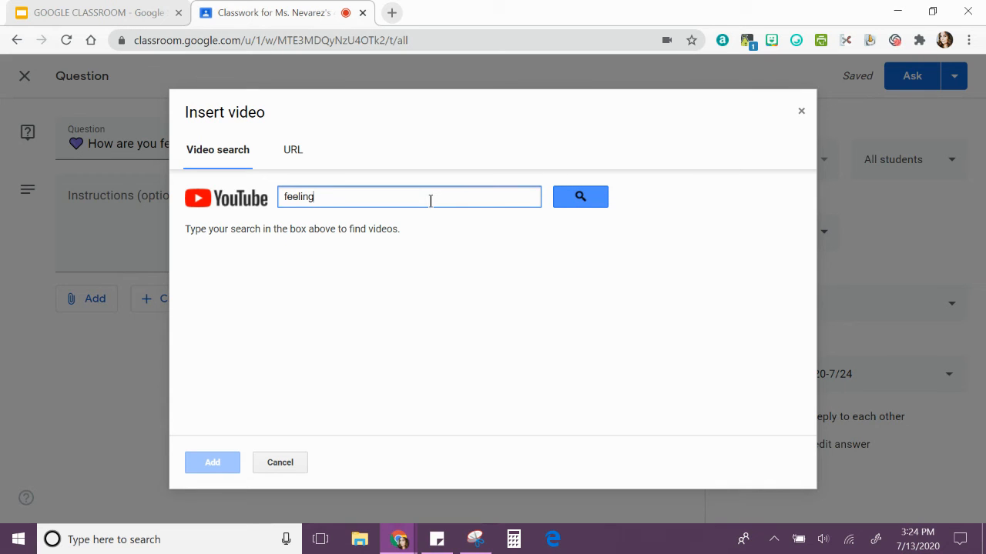
{"action": "type", "text": " kids"}
{"action": "key", "text": "Return"}
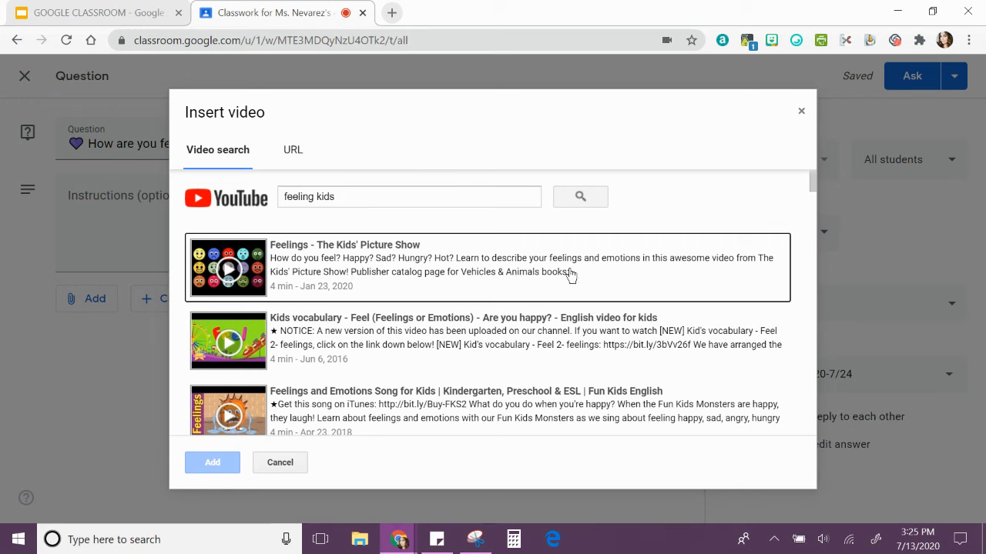
{"action": "left_click", "coordinate": [375, 277]}
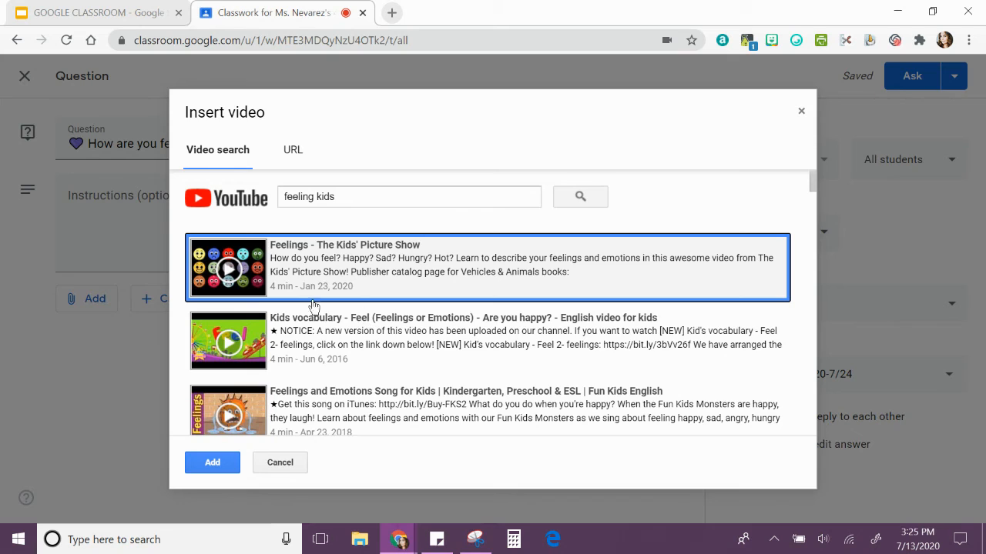
{"action": "left_click", "coordinate": [212, 464]}
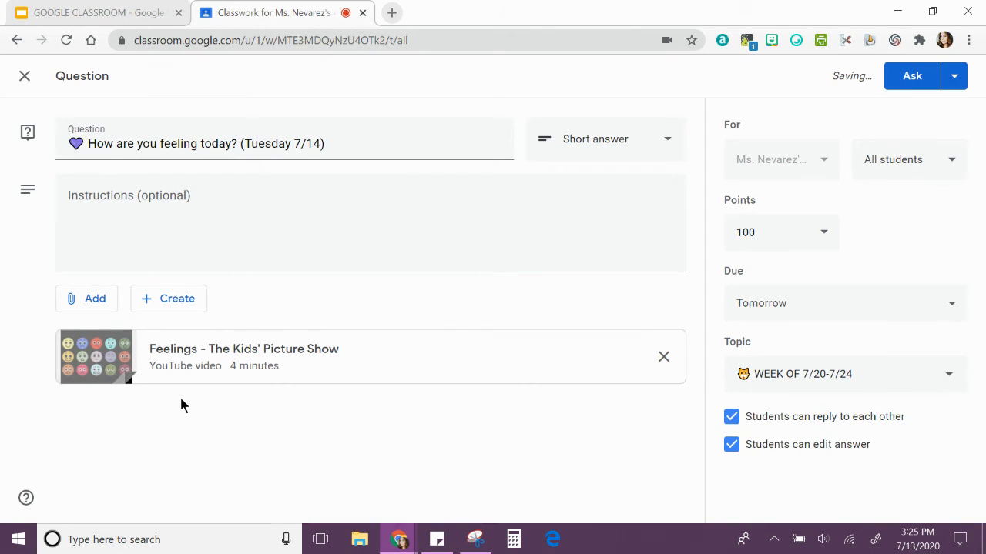
Enter the question's instructions as "Watch the video and then answer the question."
{"action": "left_click", "coordinate": [168, 195]}
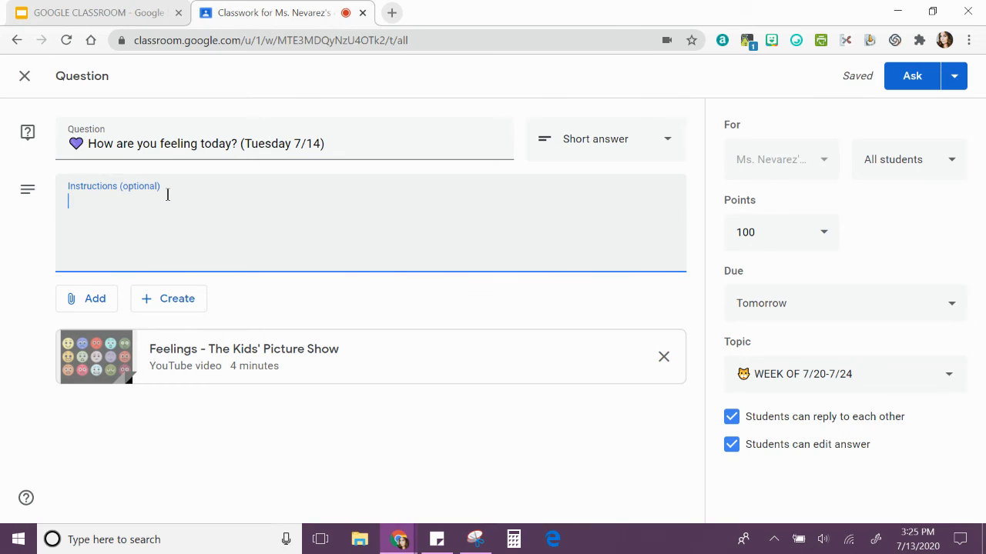
{"action": "type", "text": "Watch the video"}
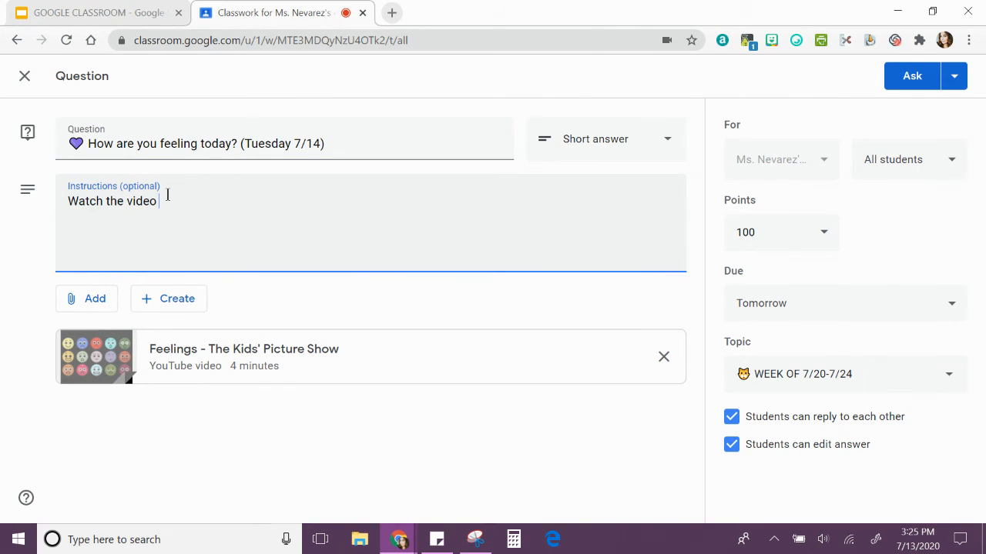
{"action": "type", "text": " and then answer"}
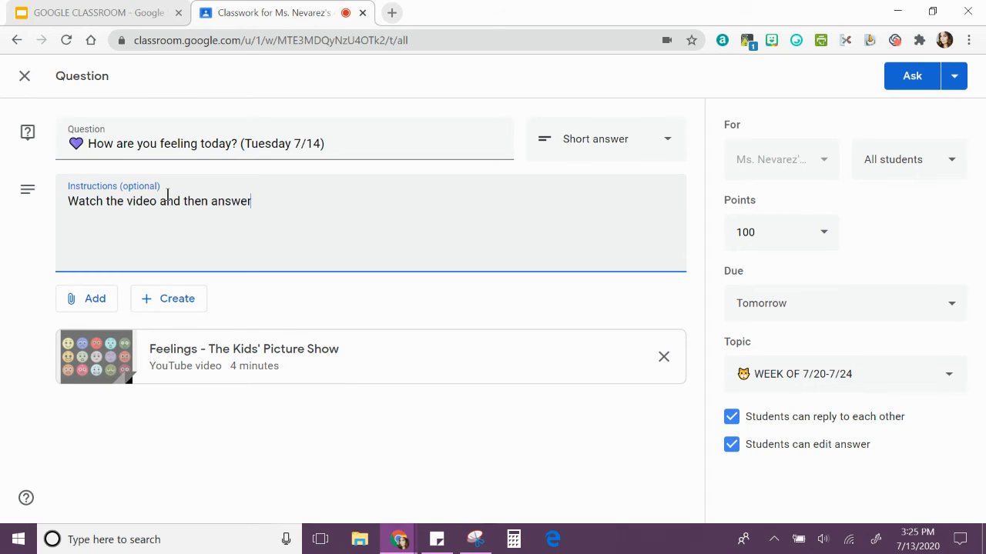
{"action": "type", "text": " the question."}
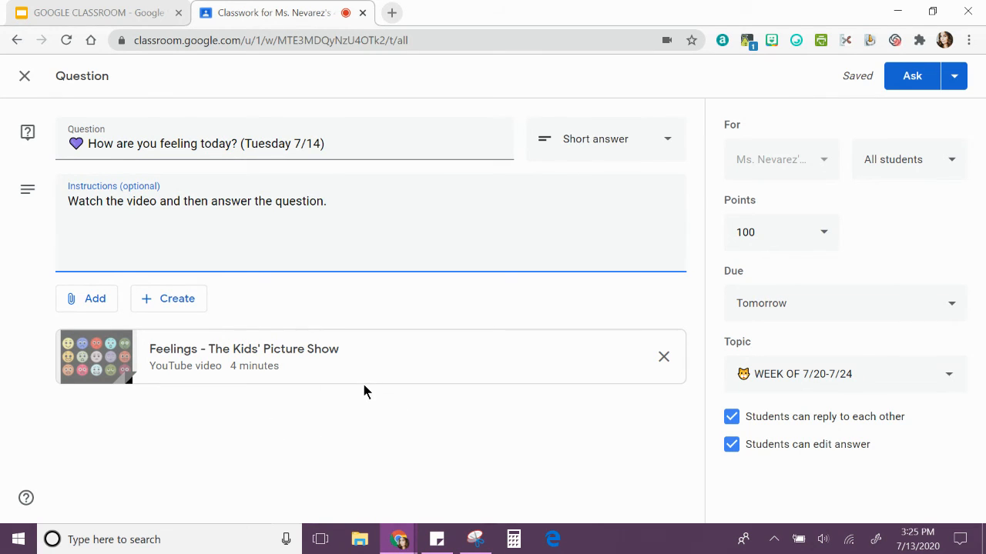
Remove the question's attached video, search YouTube for "feelings kids" and attach "Feelings - The Kids' Picture Show" again
{"action": "left_click", "coordinate": [663, 358]}
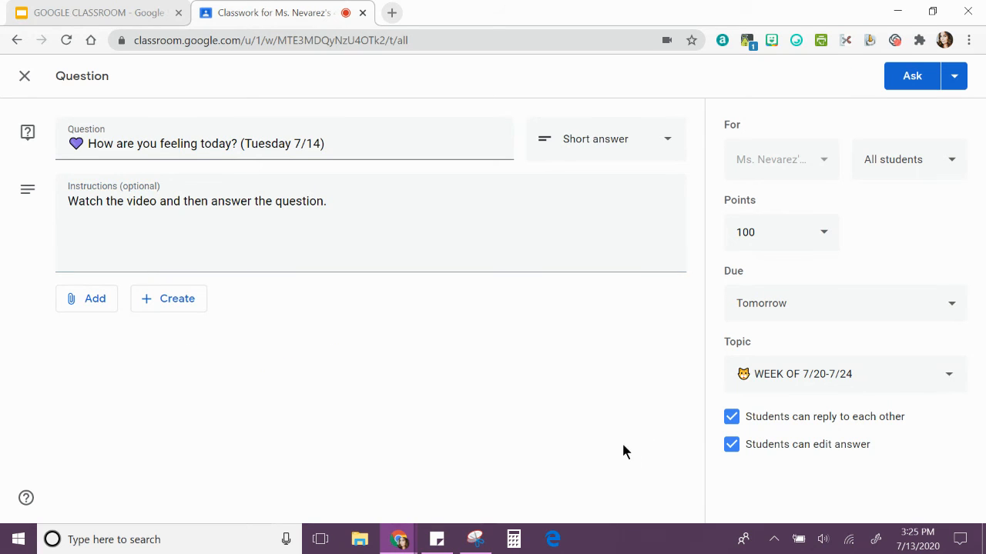
{"action": "left_click", "coordinate": [87, 302]}
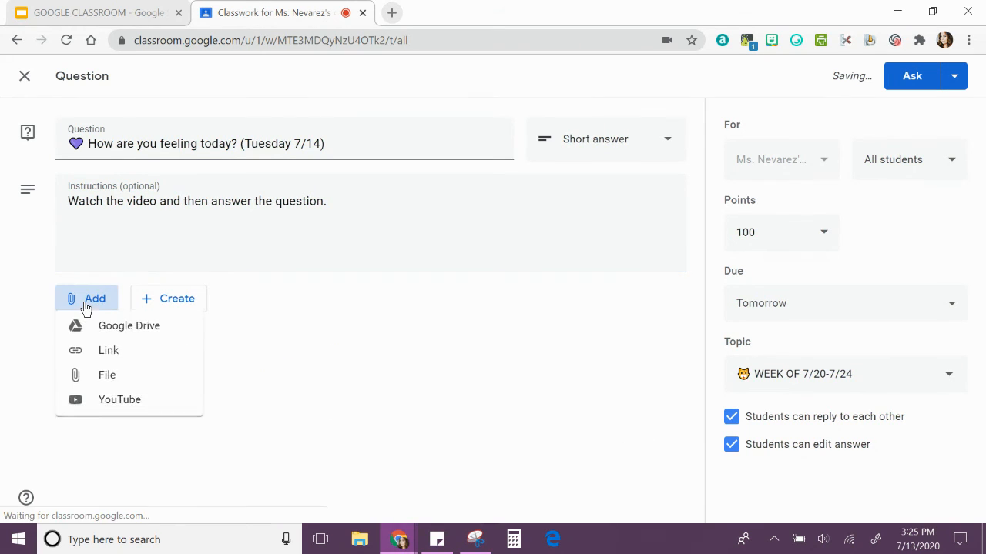
{"action": "left_click", "coordinate": [112, 405]}
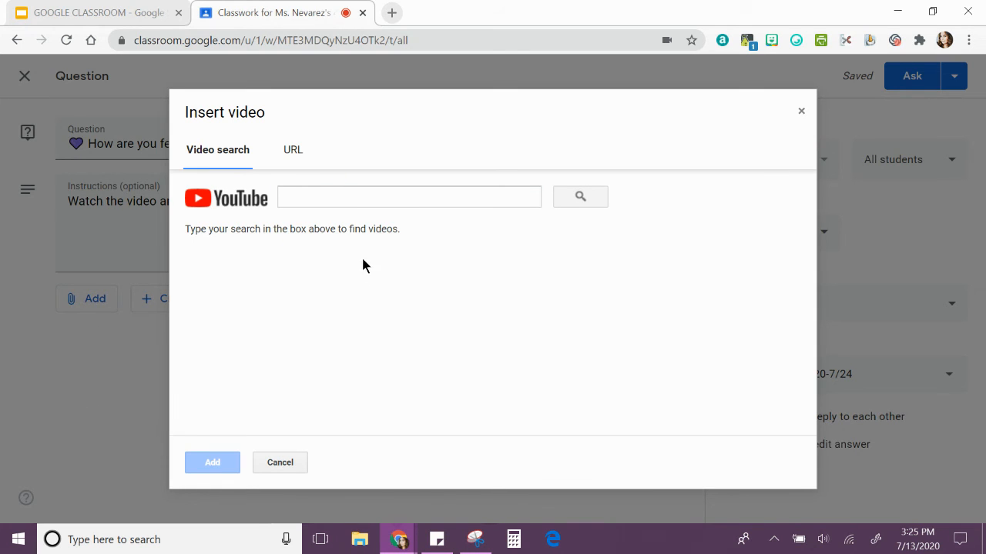
{"action": "left_click", "coordinate": [334, 194]}
{"action": "type", "text": "feelings"}
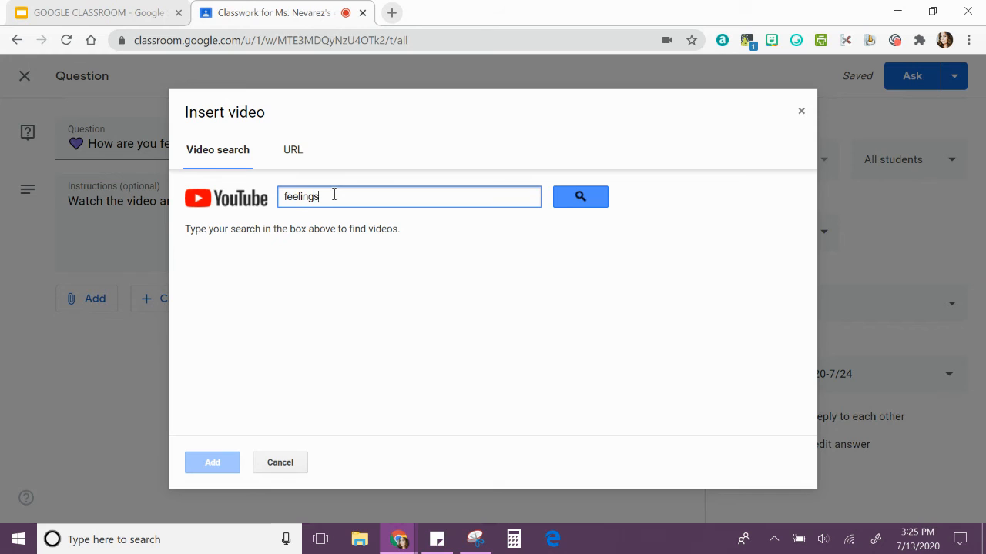
{"action": "type", "text": " kids"}
{"action": "key", "text": "Return"}
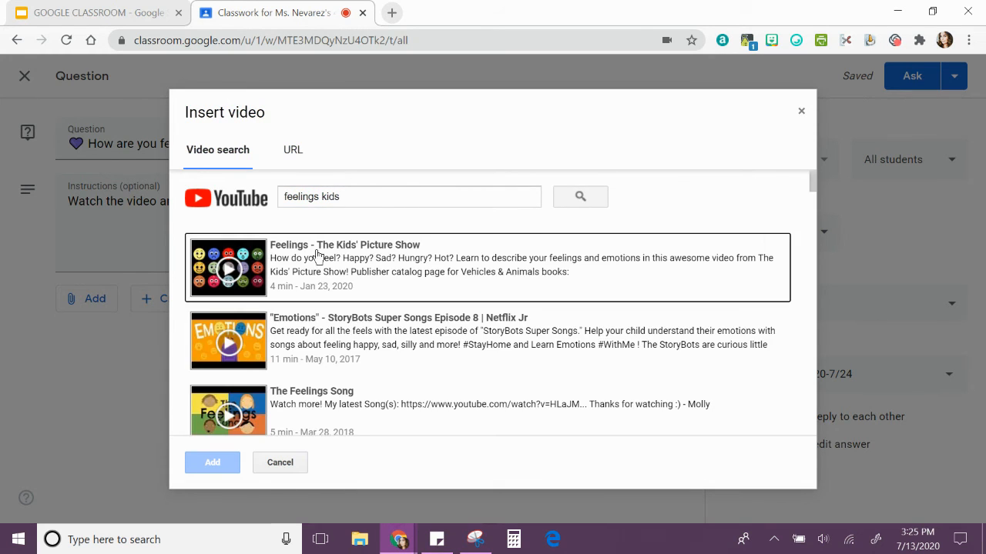
{"action": "left_click", "coordinate": [304, 258]}
{"action": "left_click", "coordinate": [212, 463]}
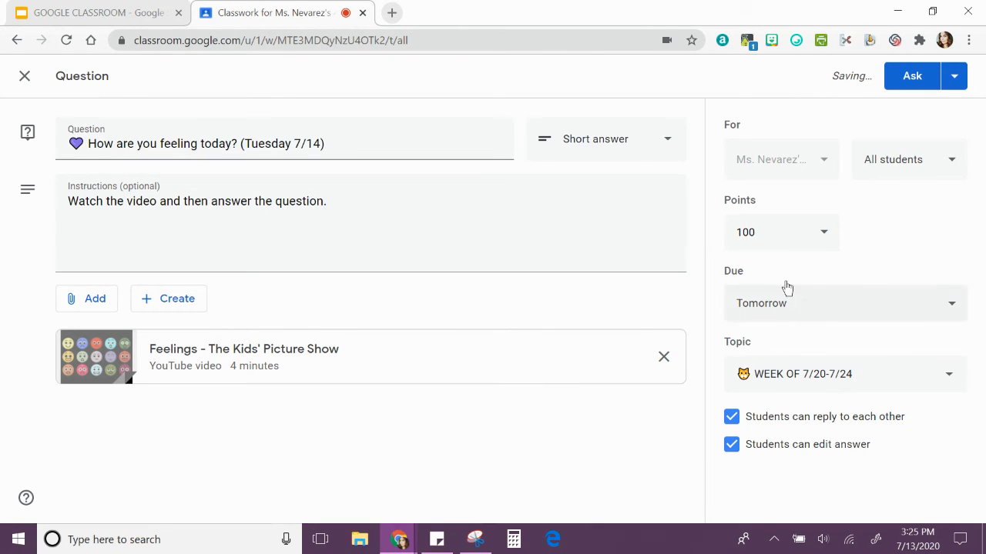
Post the Tuesday 7/14 question and move the Monday 7/13 question above it in the WEEK OF 7/20-7/24 topic
{"action": "left_click", "coordinate": [903, 80]}
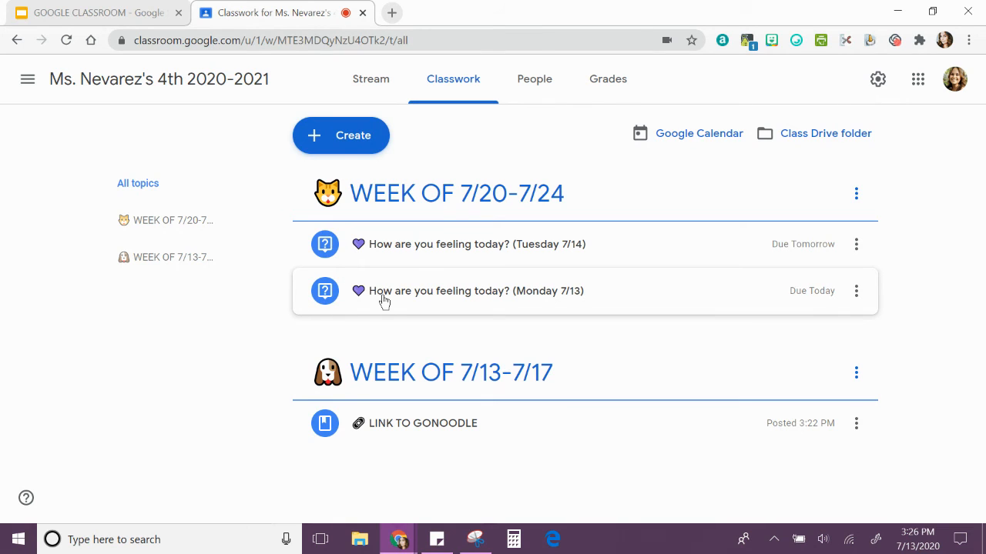
{"action": "left_click_drag", "start_coordinate": [383, 301], "coordinate": [397, 246]}
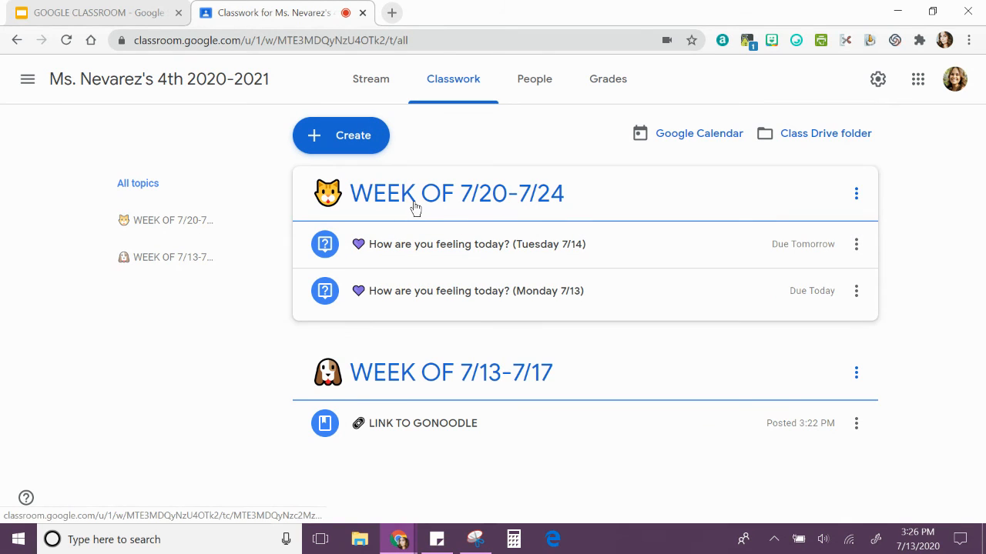
Move the WEEK OF 7/20-7/24 topic below WEEK OF 7/13-7/17 and restore the previous topic order
{"action": "left_click_drag", "start_coordinate": [416, 207], "coordinate": [408, 341]}
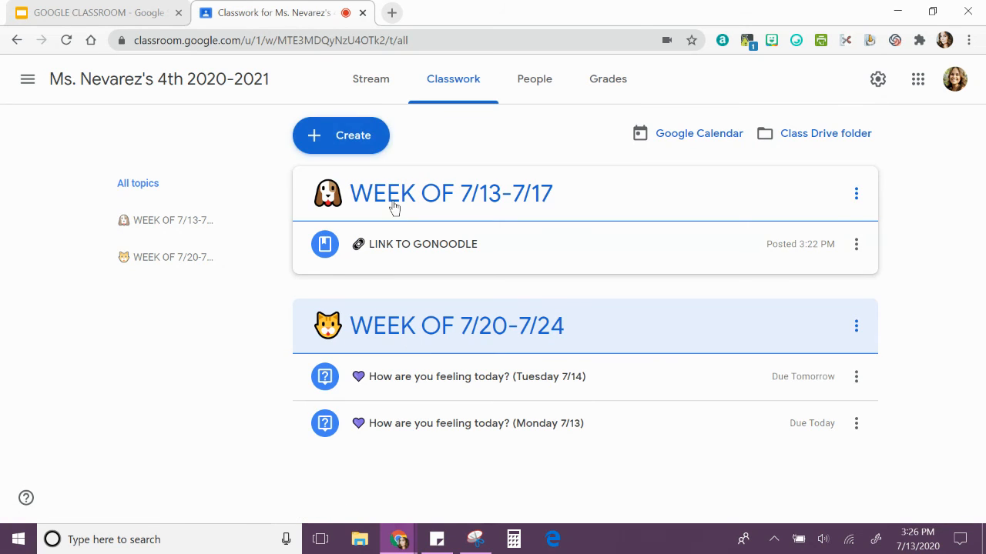
{"action": "left_click_drag", "start_coordinate": [396, 208], "coordinate": [398, 355]}
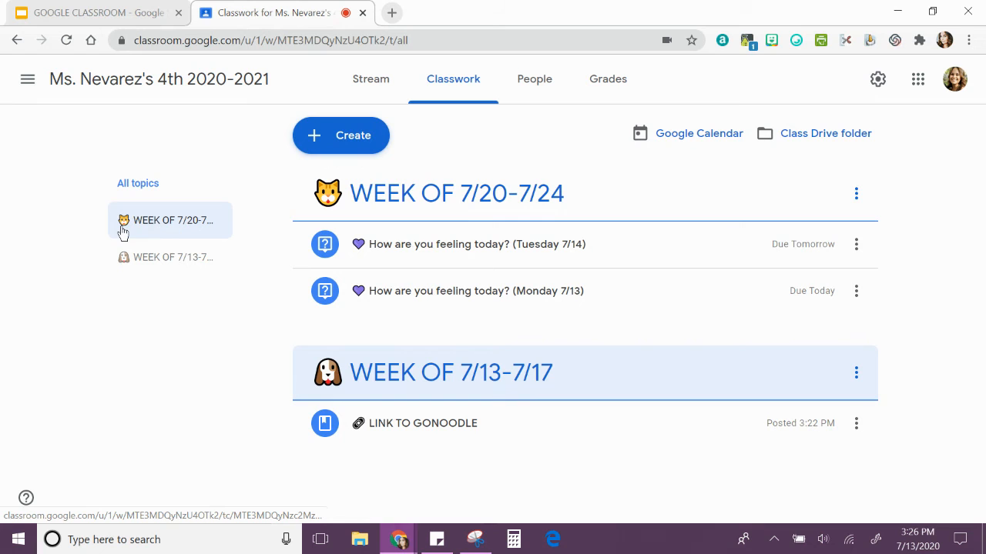
Filter the classwork to the WEEK OF 7/20-7/24 topic, look through its posts and return to all topics
{"action": "left_click", "coordinate": [169, 225]}
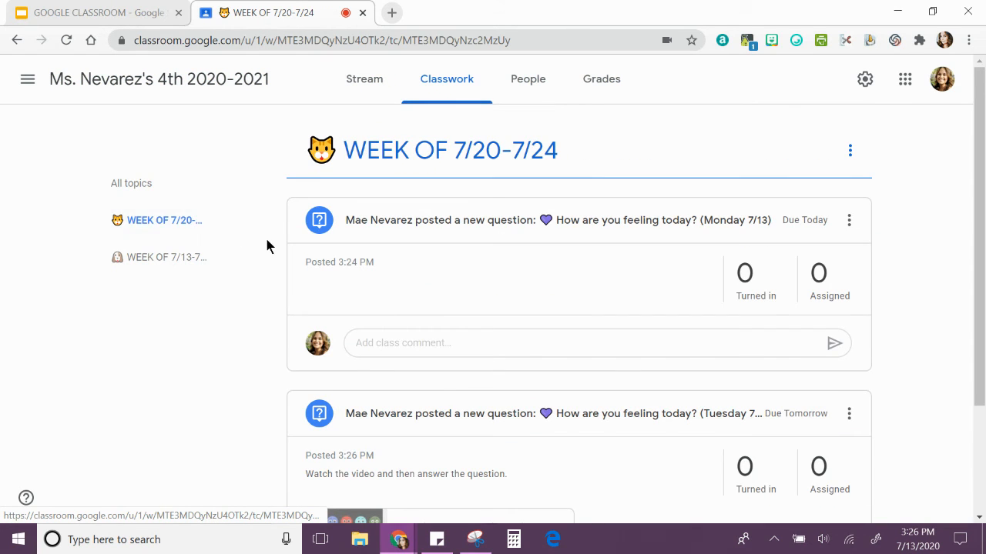
{"action": "scroll", "coordinate": [267, 240], "scroll_direction": "down", "scroll_amount": 2}
{"action": "scroll", "coordinate": [267, 240], "scroll_direction": "up", "scroll_amount": 2}
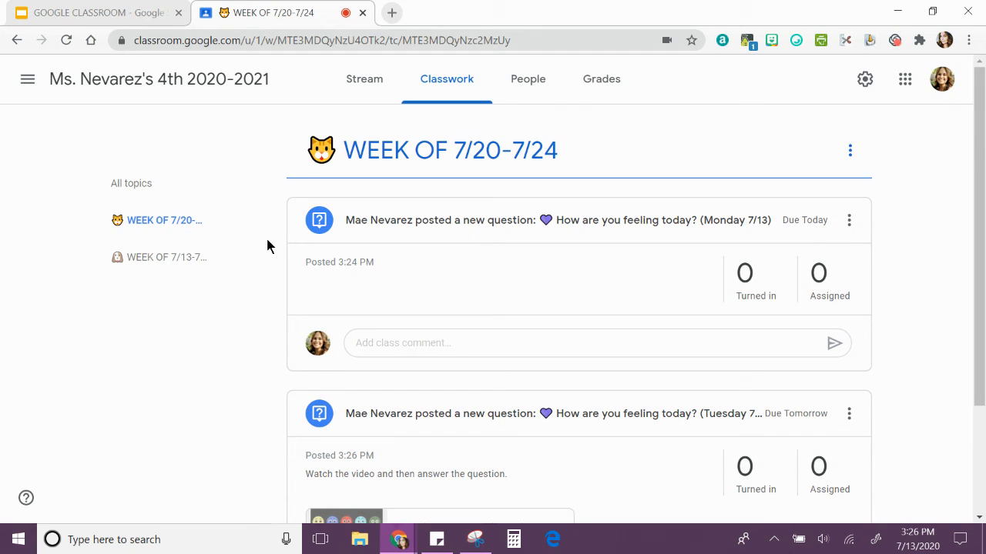
{"action": "left_click", "coordinate": [131, 185]}
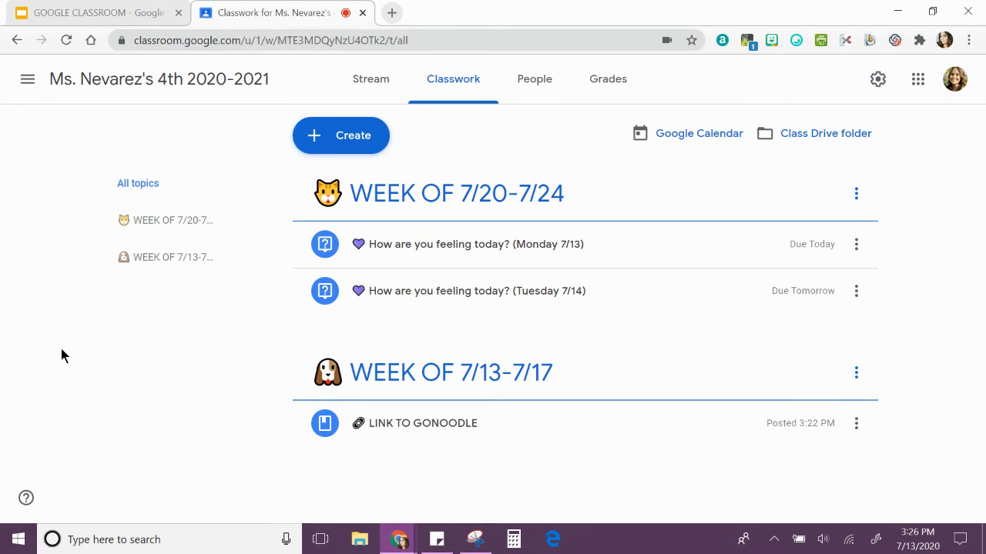
View the question due dates in the class's Google Calendar and in Classroom's own weekly calendar
{"action": "left_click", "coordinate": [707, 136]}
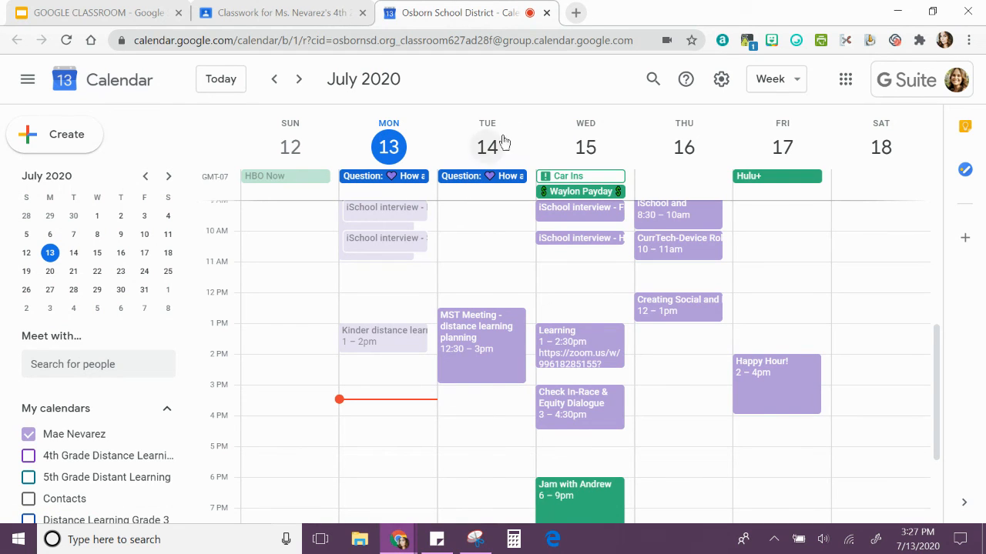
{"action": "left_click", "coordinate": [310, 23]}
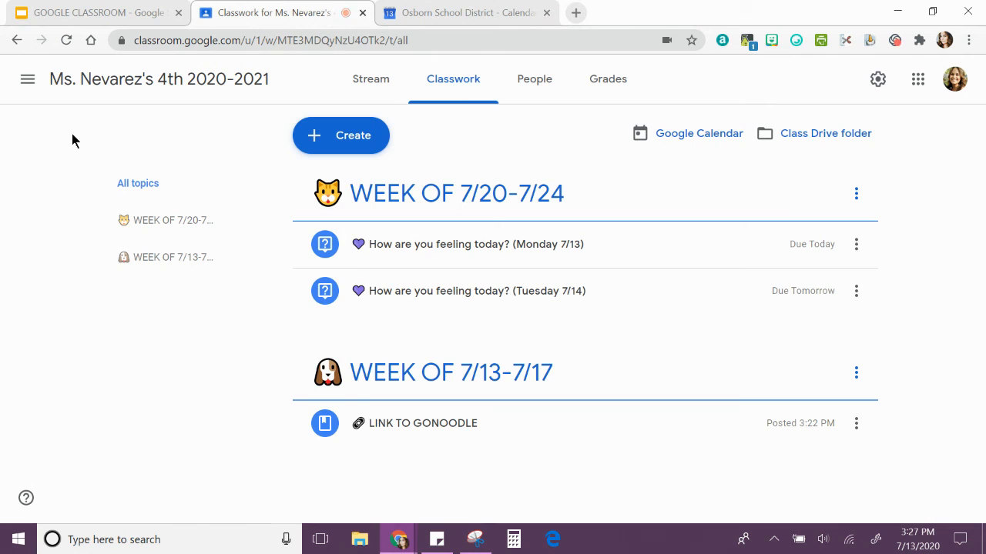
{"action": "left_click", "coordinate": [24, 82]}
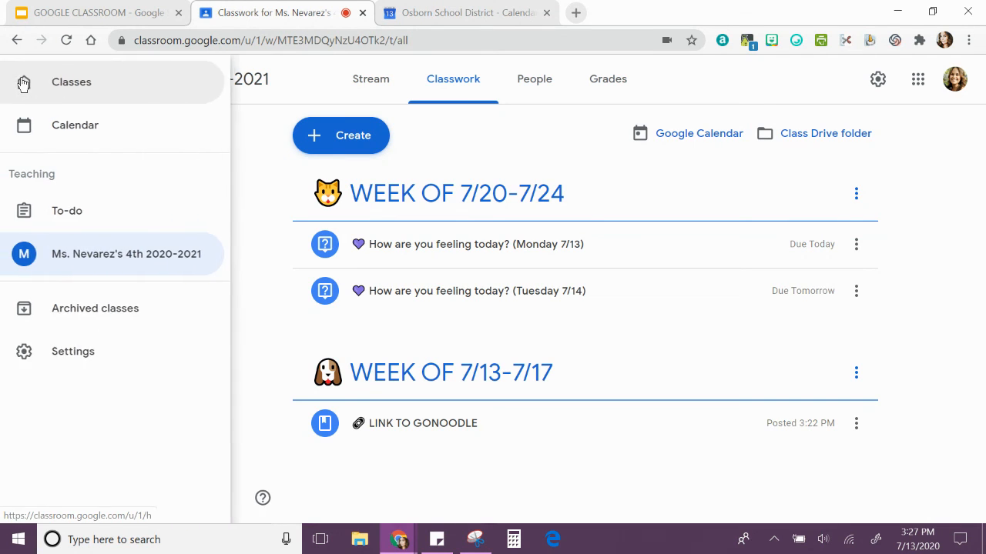
{"action": "left_click", "coordinate": [70, 131]}
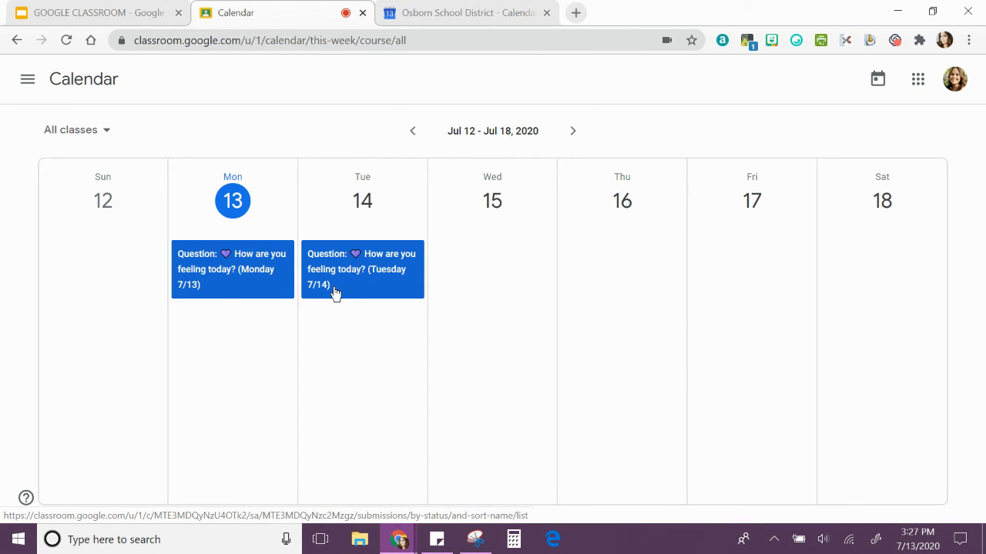
View the student answers page of the Monday 7/13 question from the calendar and return to the class stream
{"action": "left_click", "coordinate": [250, 277]}
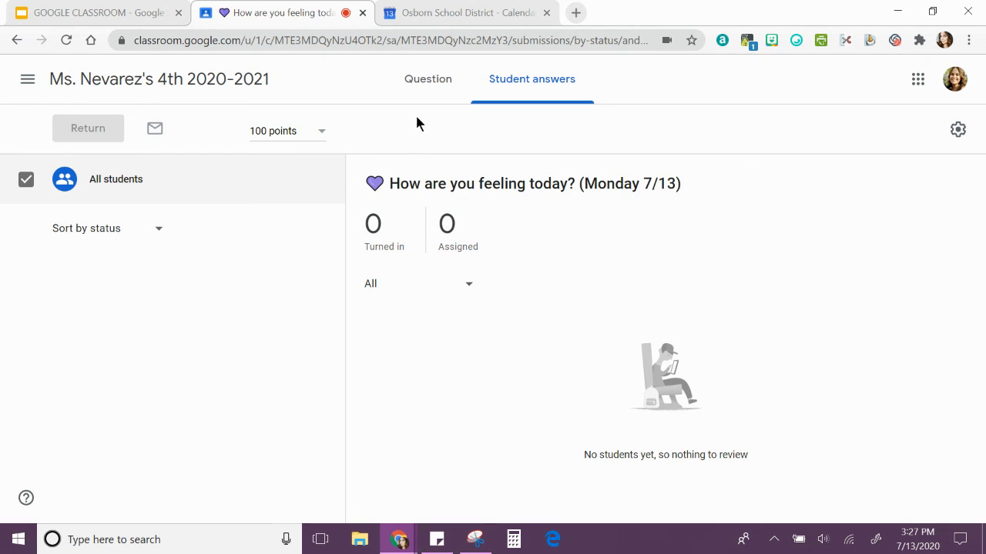
{"action": "left_click", "coordinate": [428, 89]}
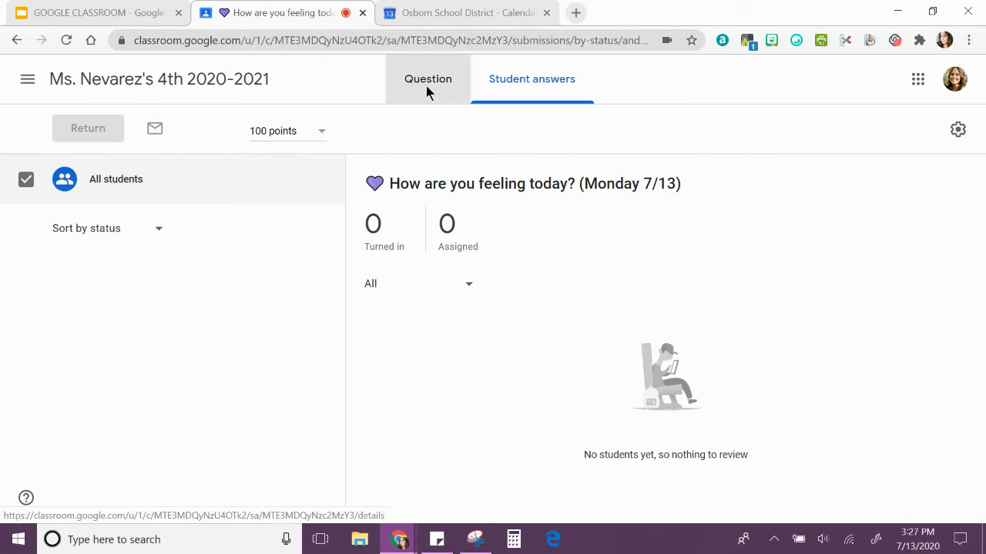
{"action": "left_click", "coordinate": [124, 84]}
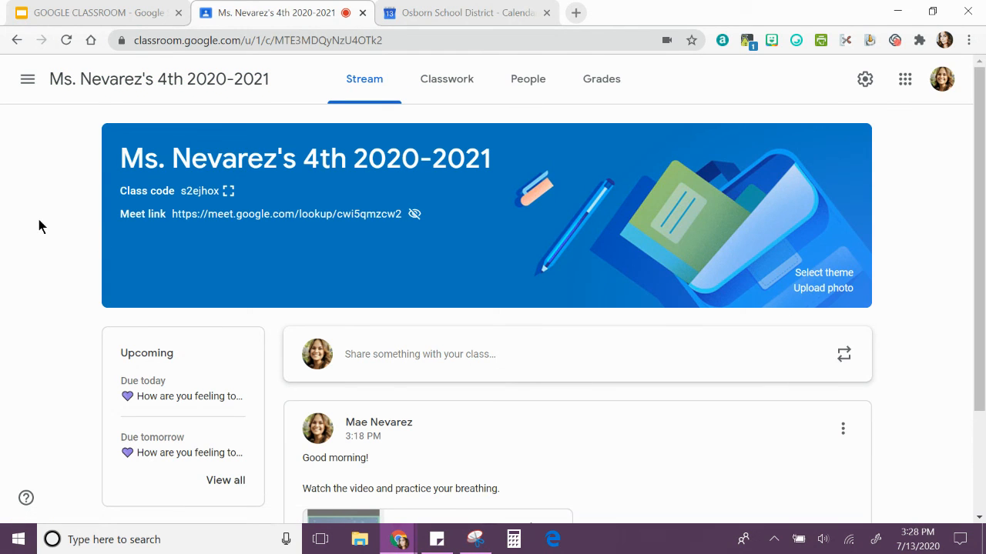
Open the teacher to-do list, look at the archived class filters and filter the list to the 4th 2020-2021 class
{"action": "left_click", "coordinate": [29, 90]}
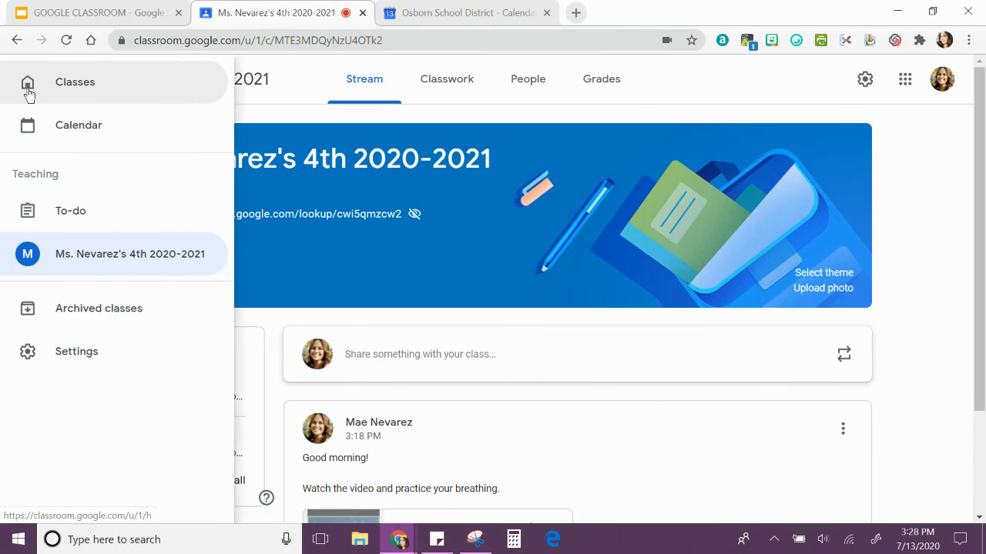
{"action": "left_click", "coordinate": [58, 210]}
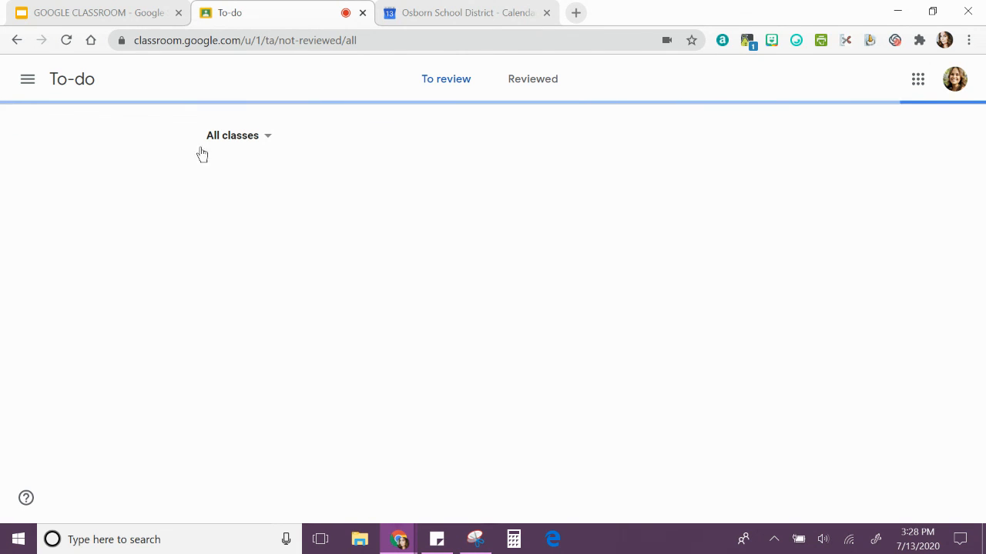
{"action": "left_click", "coordinate": [241, 138]}
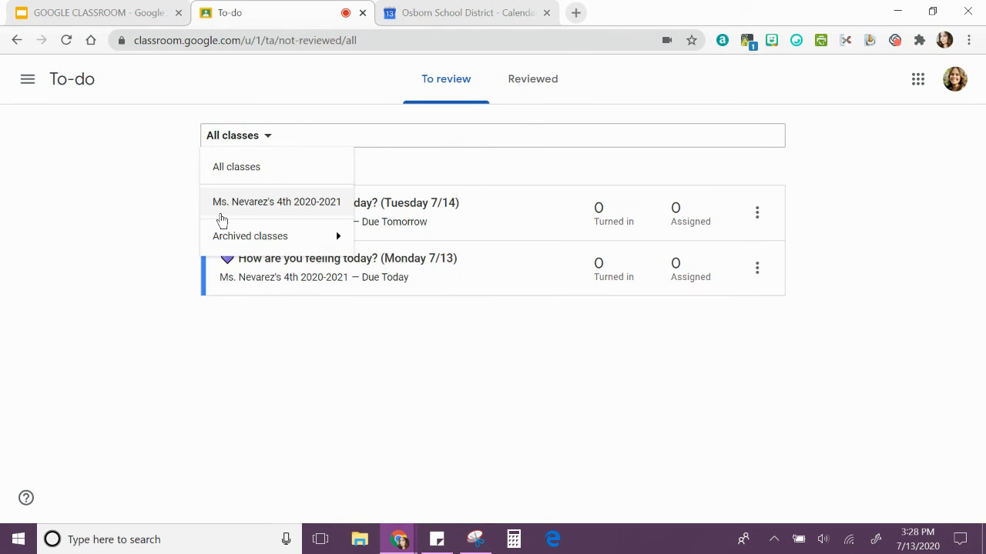
{"action": "mouse_move", "coordinate": [305, 244]}
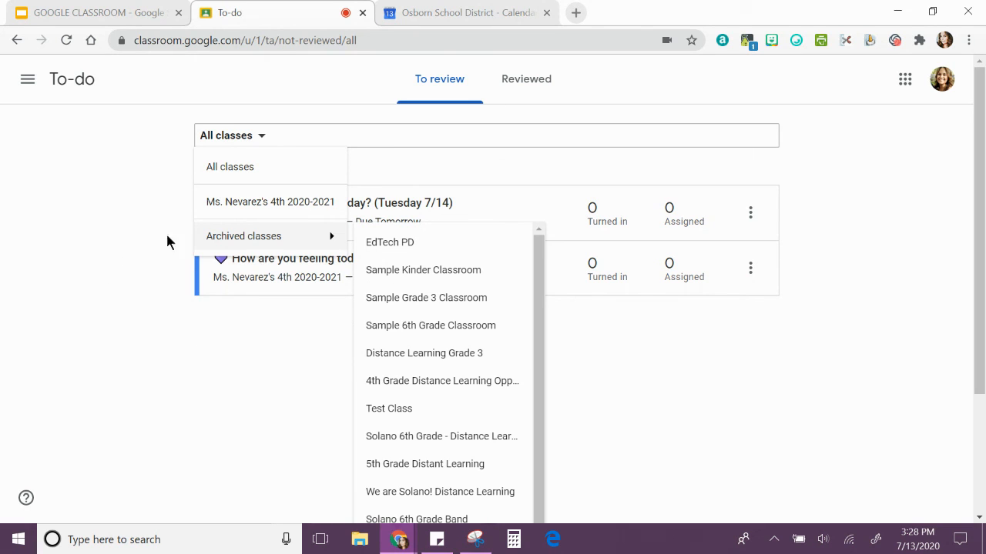
{"action": "left_click", "coordinate": [120, 205]}
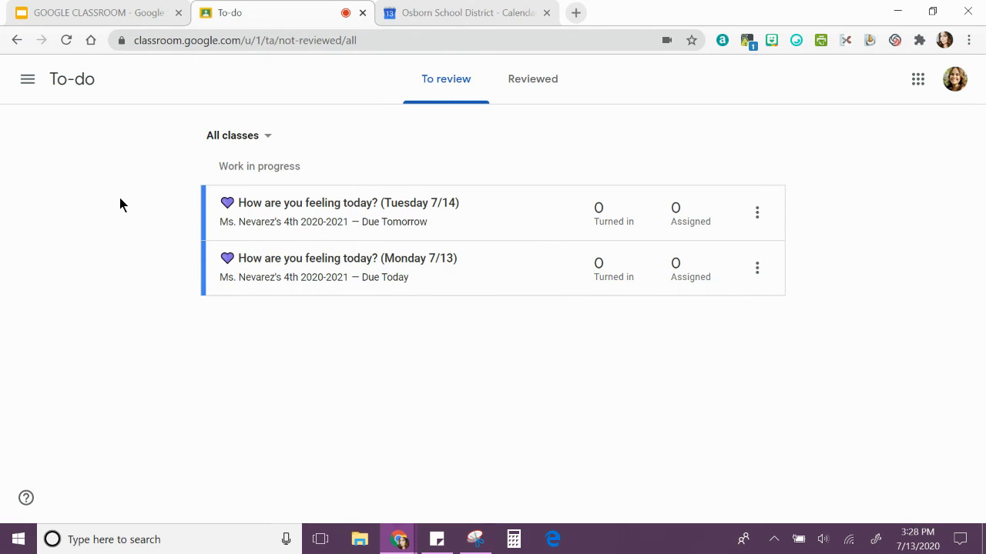
{"action": "left_click", "coordinate": [211, 136]}
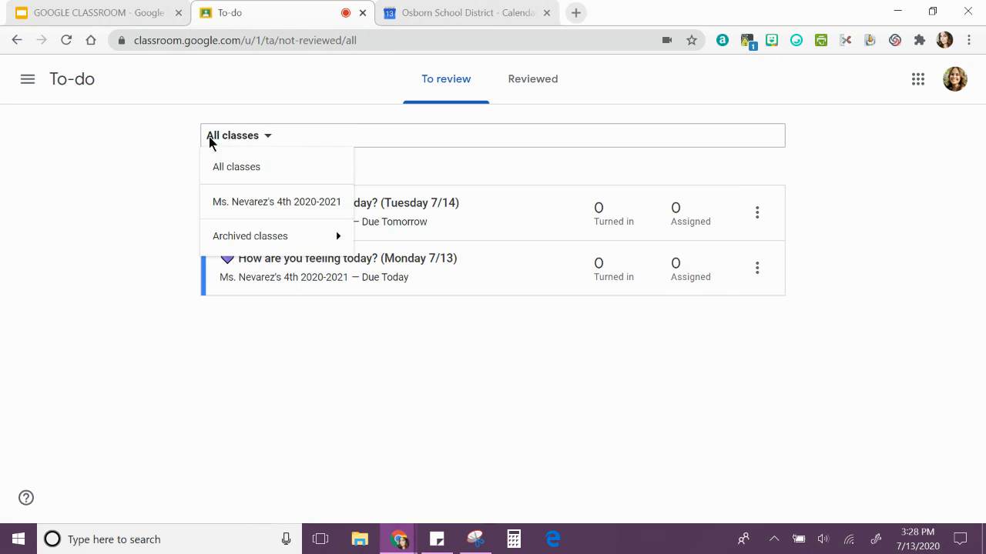
{"action": "left_click", "coordinate": [236, 203]}
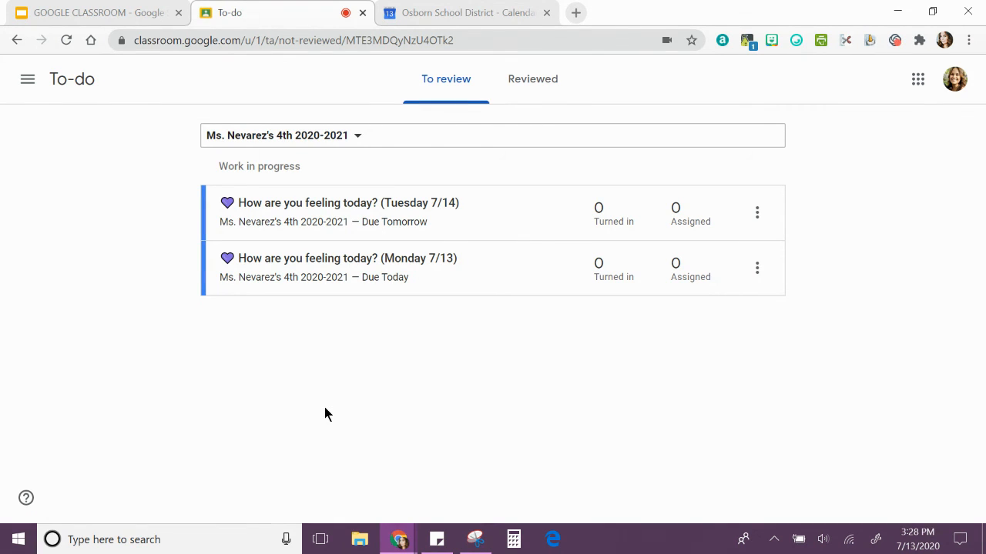
Examine the Tuesday 7/14 question's review options and the reviewed work list, and return to the work to review
{"action": "left_click", "coordinate": [756, 213]}
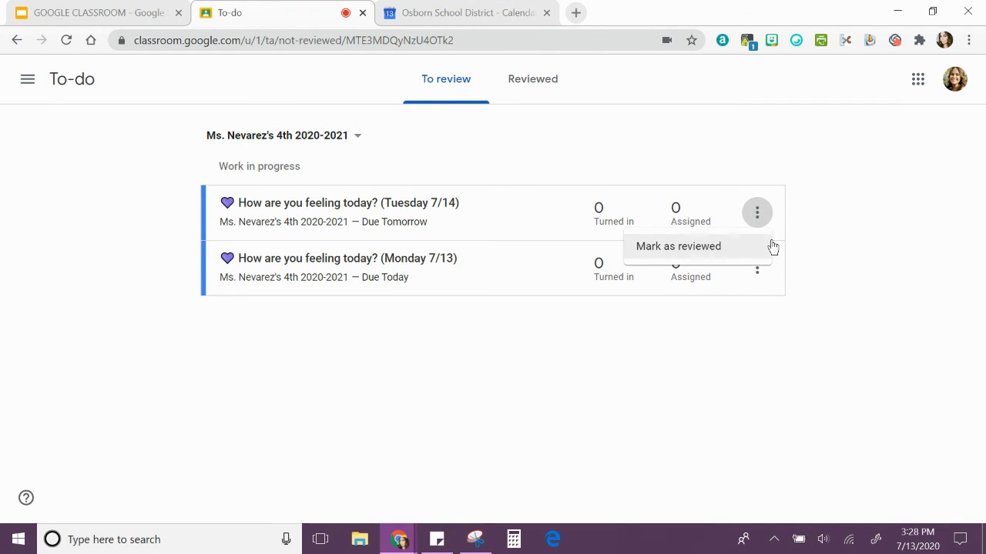
{"action": "left_click", "coordinate": [905, 240]}
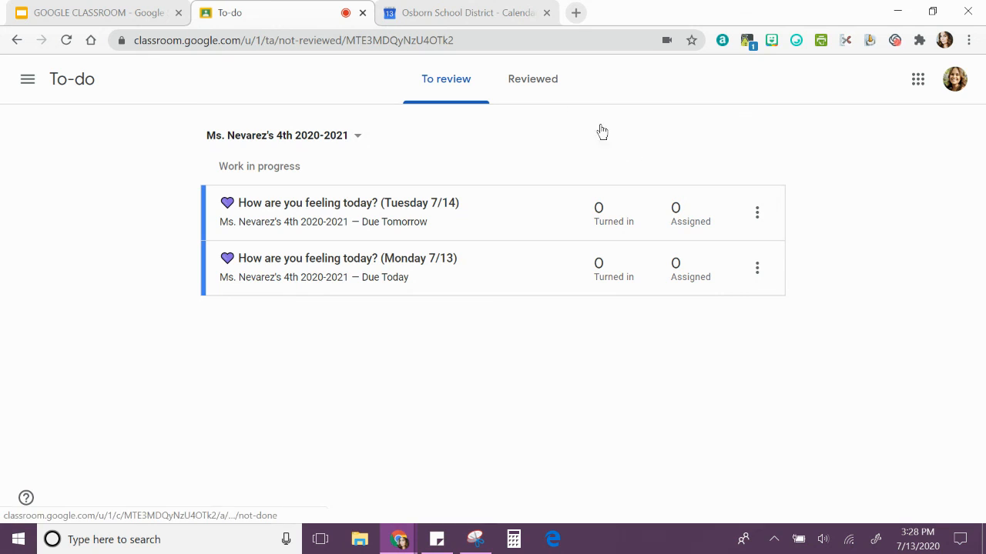
{"action": "left_click", "coordinate": [529, 93]}
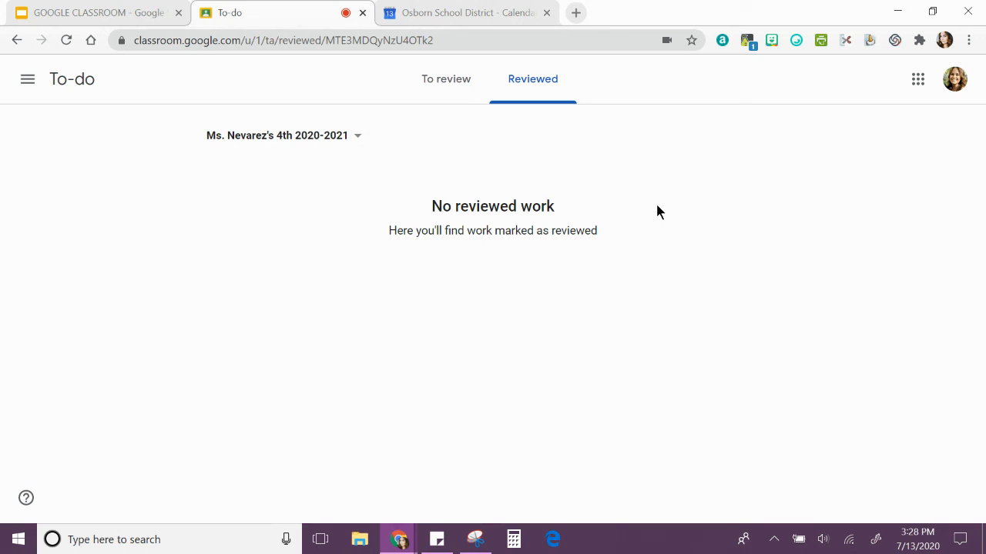
{"action": "left_click", "coordinate": [350, 137]}
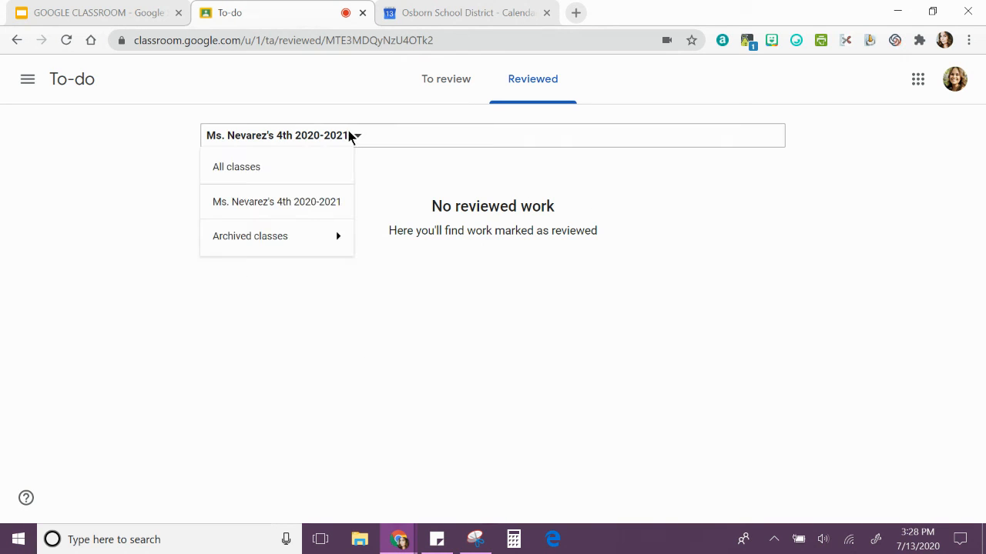
{"action": "left_click", "coordinate": [155, 108]}
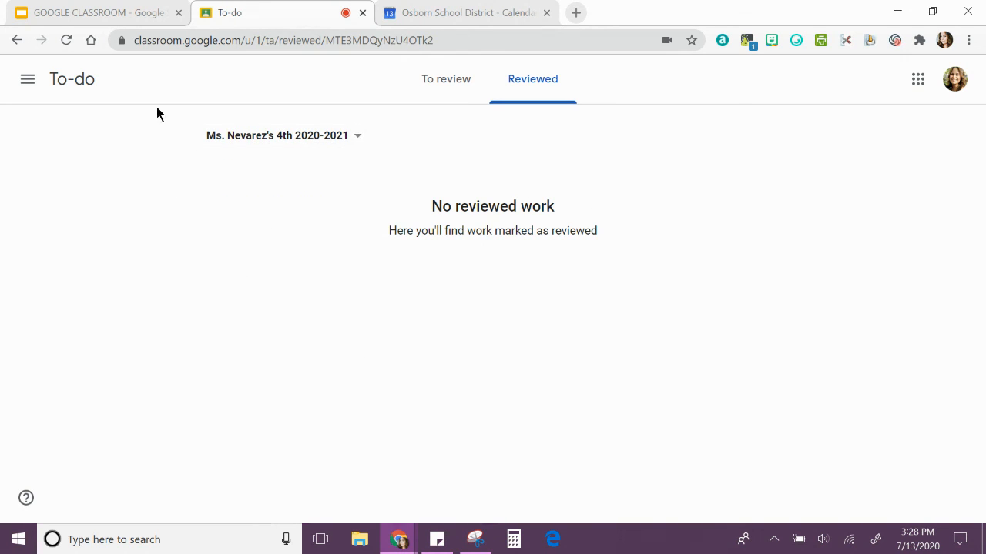
{"action": "left_click", "coordinate": [453, 86]}
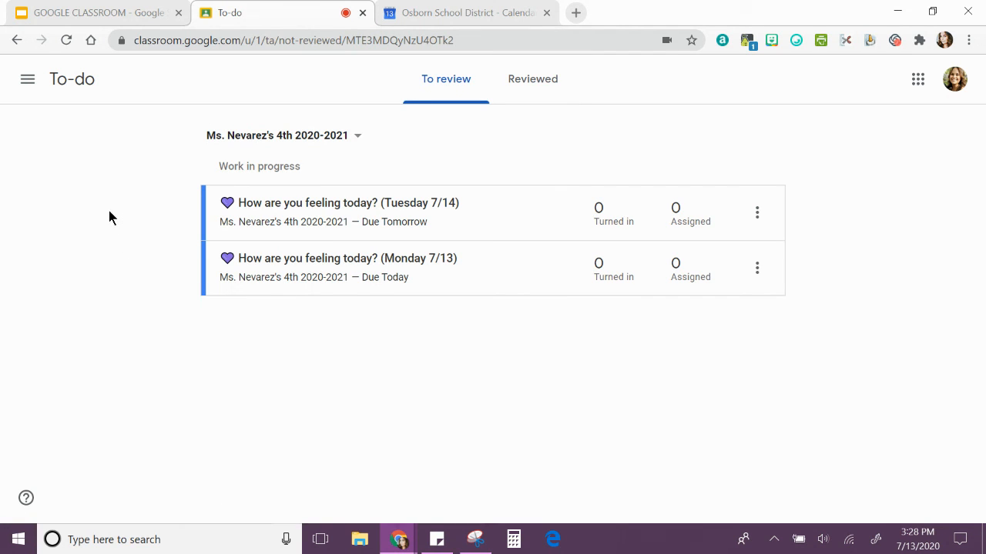
Go back to the overview of all classes
{"action": "left_click", "coordinate": [21, 85]}
{"action": "left_click", "coordinate": [28, 85]}
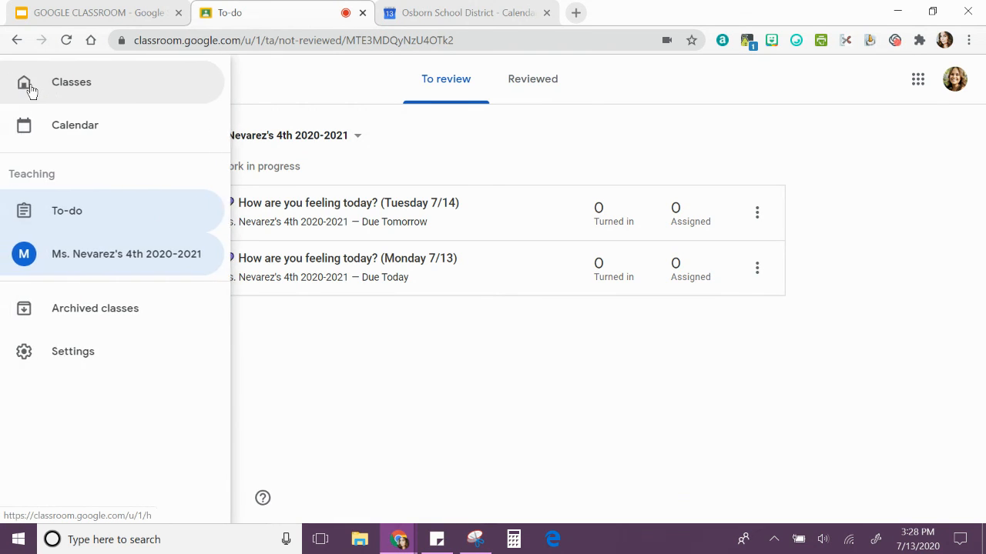